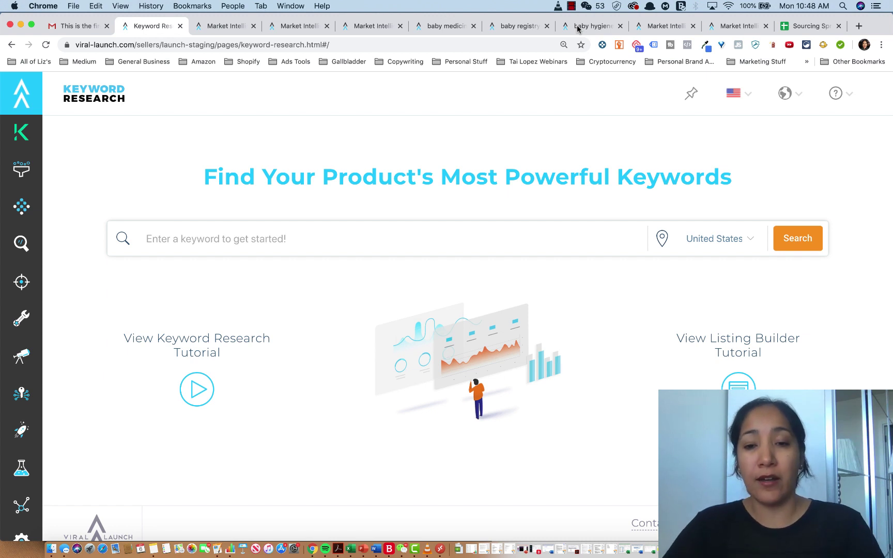
# Search keyword research for "baby" in the United States marketplace
pyautogui.click(277, 233)
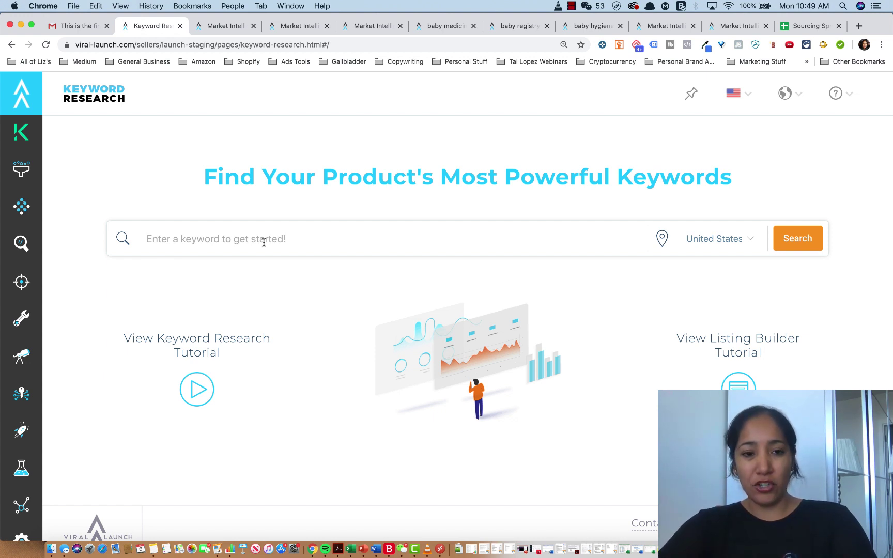
pyautogui.write('baby')
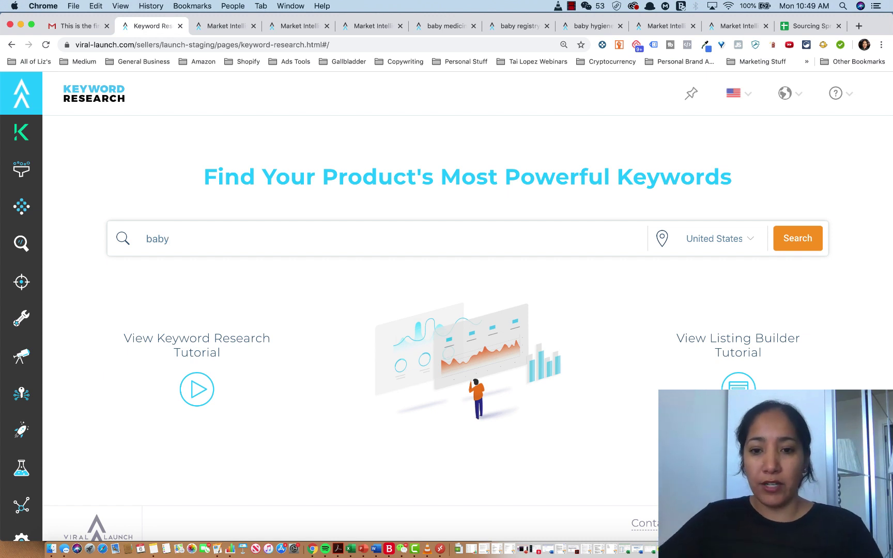
pyautogui.click(791, 246)
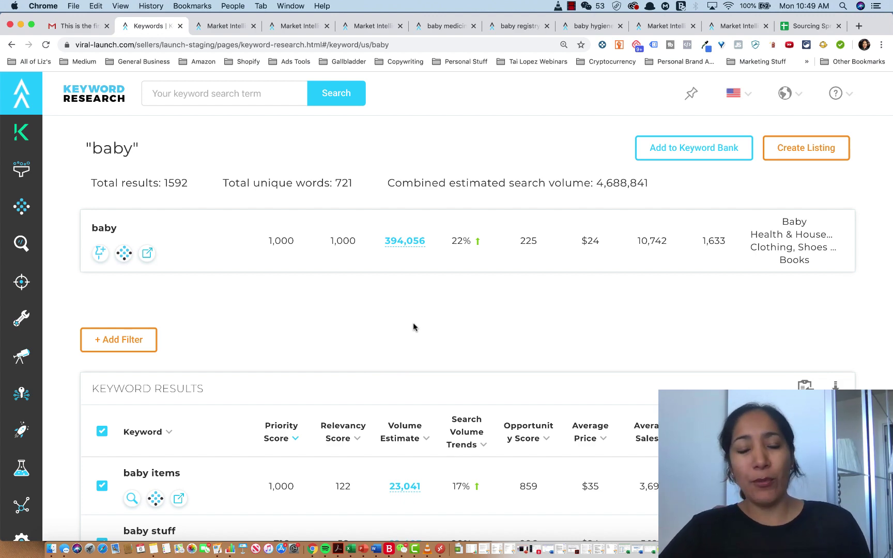
# Open the Amazon search results for the keyword "baby registry search" from the keyword results
pyautogui.scroll(-5, 414, 327)
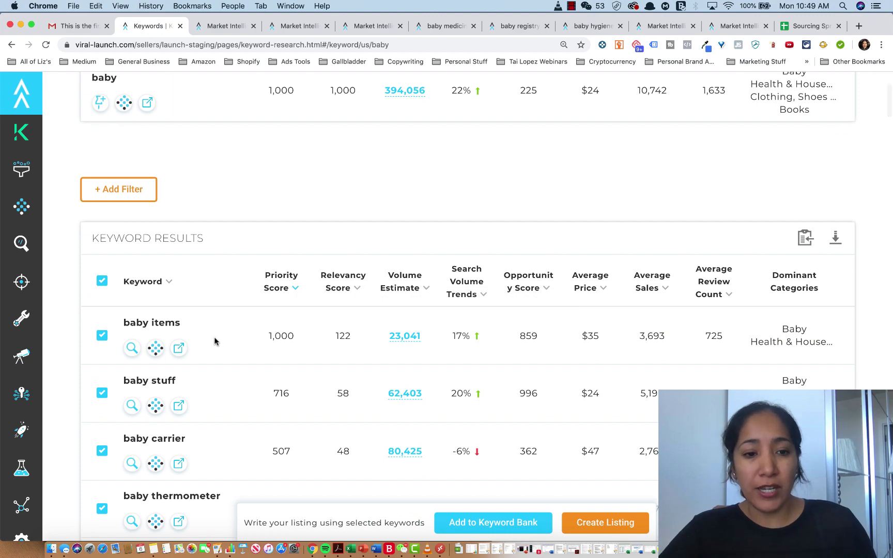
pyautogui.scroll(-3, 216, 341)
pyautogui.scroll(-8, 215, 341)
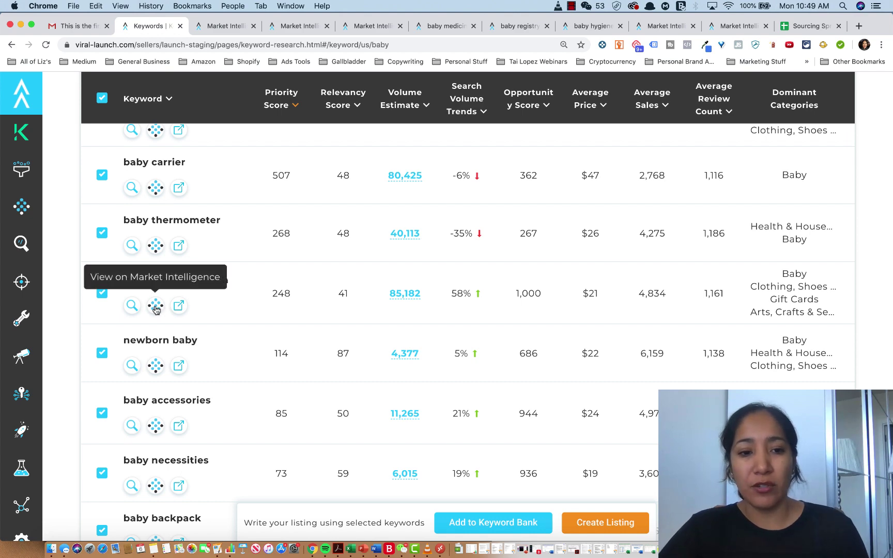
pyautogui.click(178, 307)
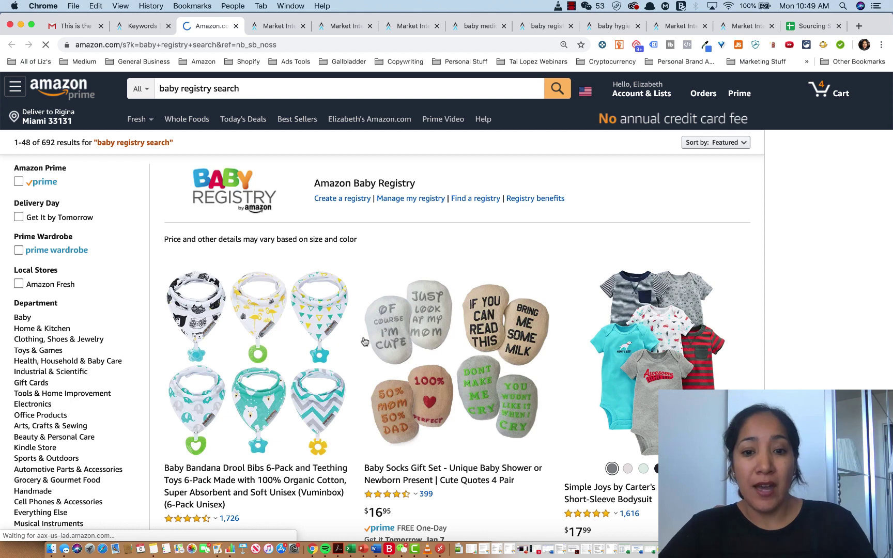
# Look through the Amazon baby registry listings, examining product types, prices, review counts and category ranks
pyautogui.scroll(-1, 767, 323)
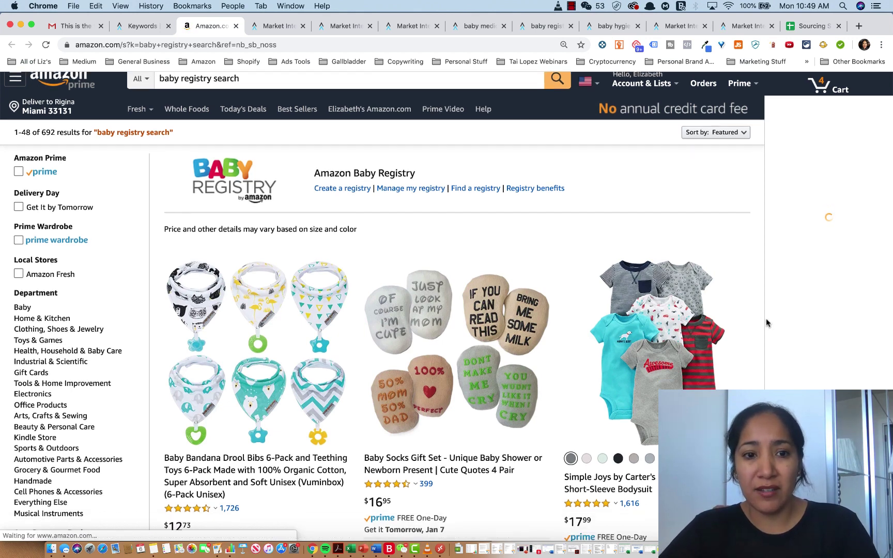
pyautogui.scroll(-1, 766, 323)
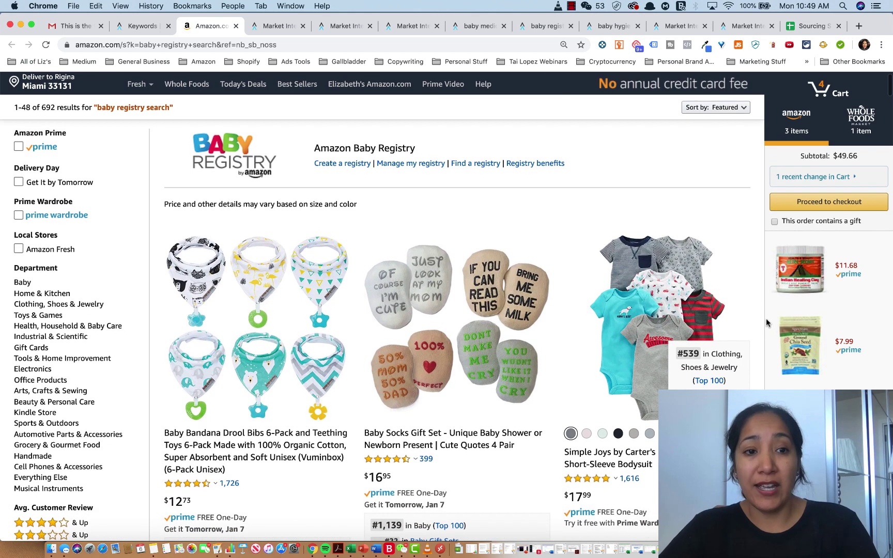
pyautogui.scroll(-5, 728, 336)
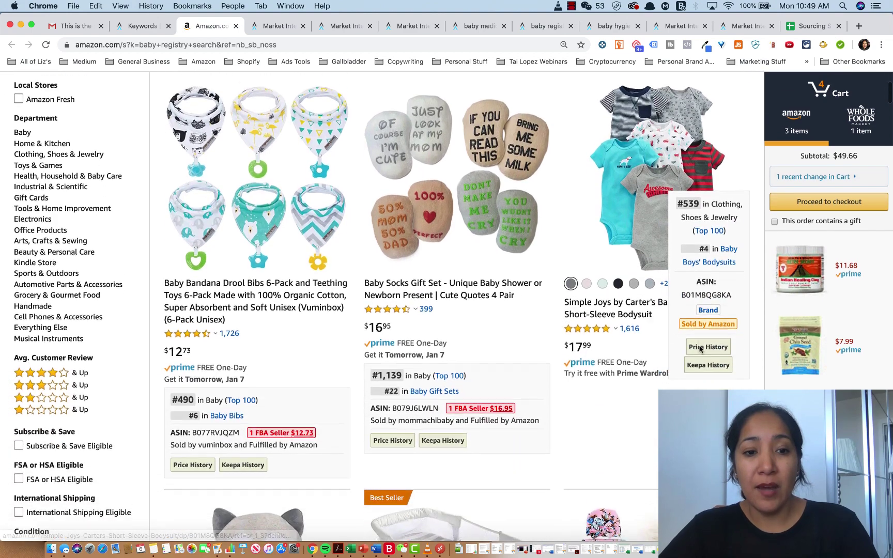
pyautogui.scroll(-1, 700, 349)
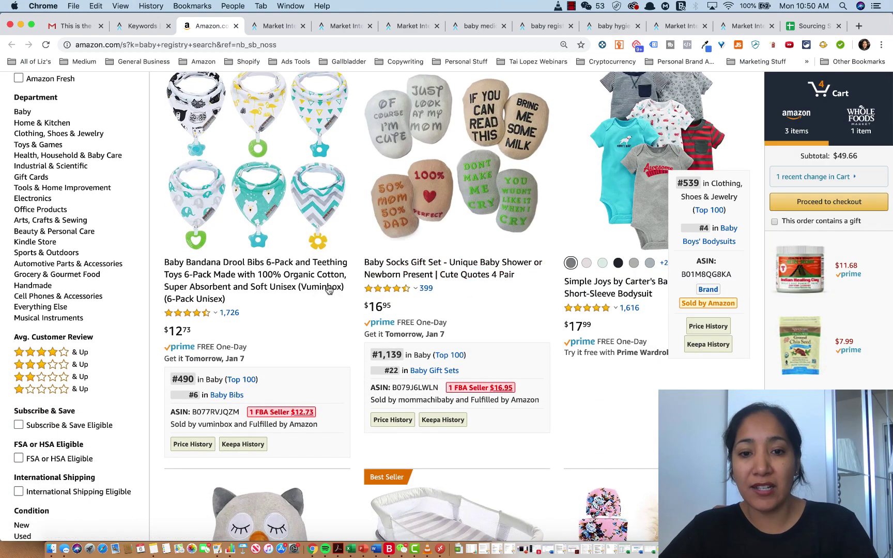
pyautogui.scroll(-5, 590, 430)
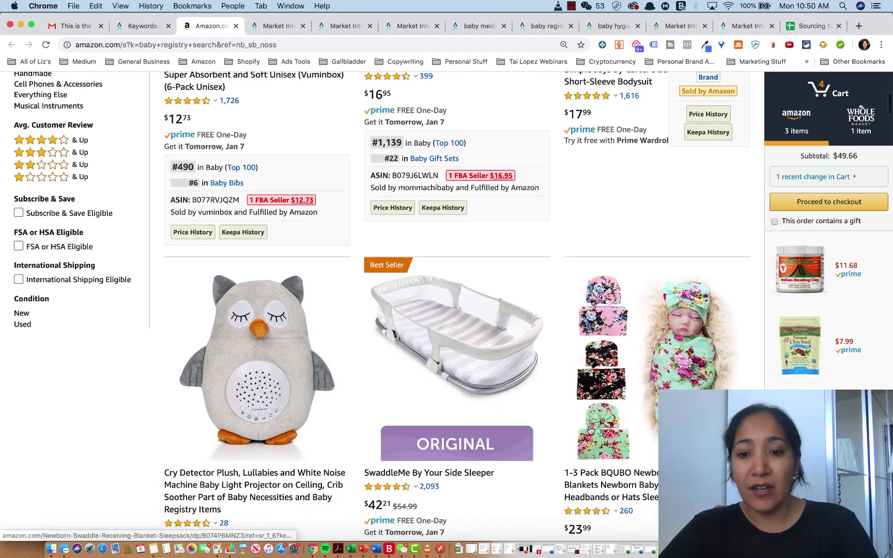
pyautogui.scroll(-3, 591, 430)
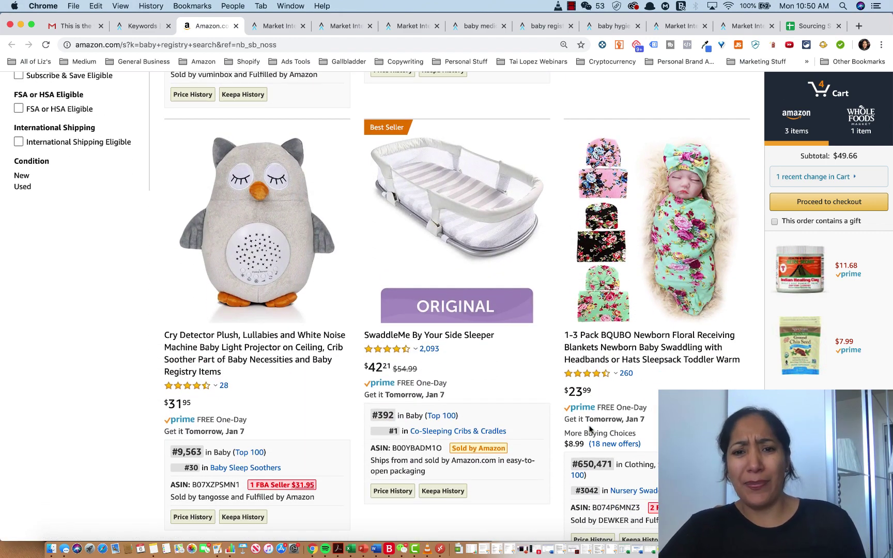
pyautogui.moveTo(484, 361)
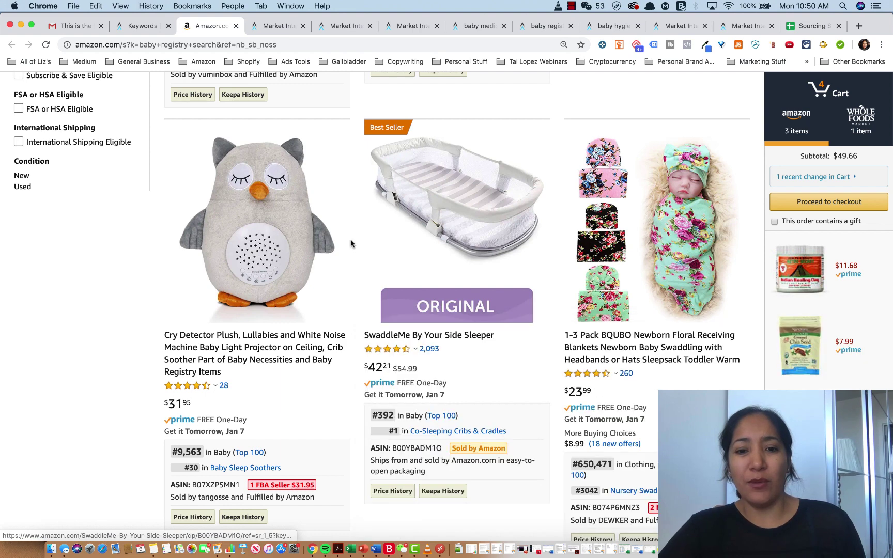
pyautogui.scroll(-1, 350, 244)
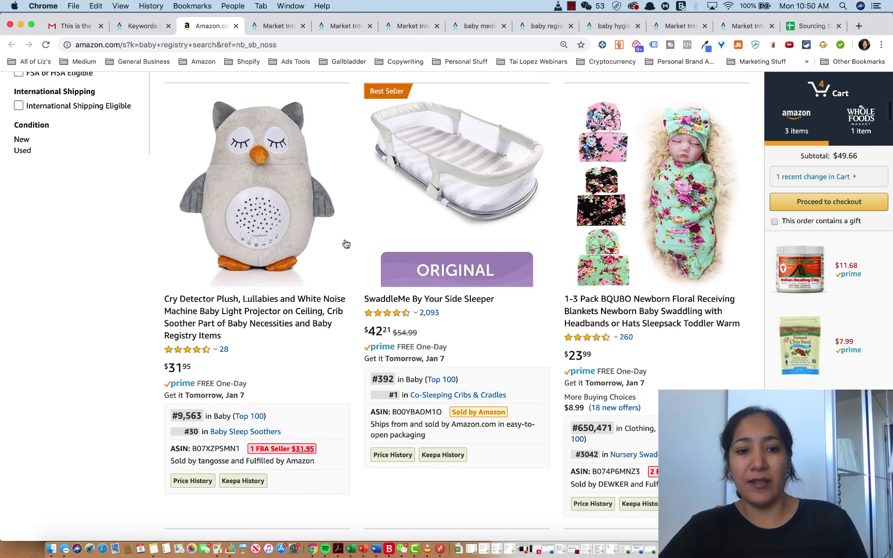
# Close the Amazon results and look over the related keywords below "baby registry search"
pyautogui.click(236, 29)
pyautogui.scroll(-2, 234, 306)
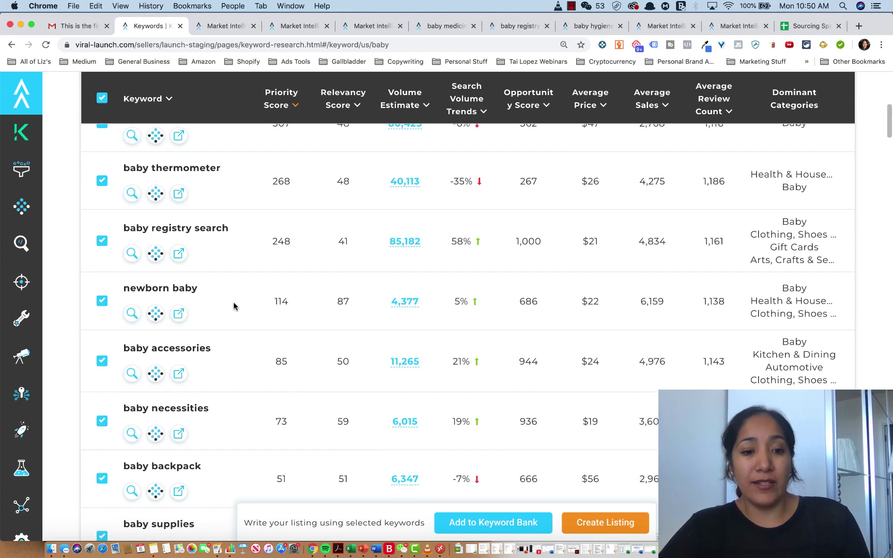
pyautogui.scroll(-1, 234, 306)
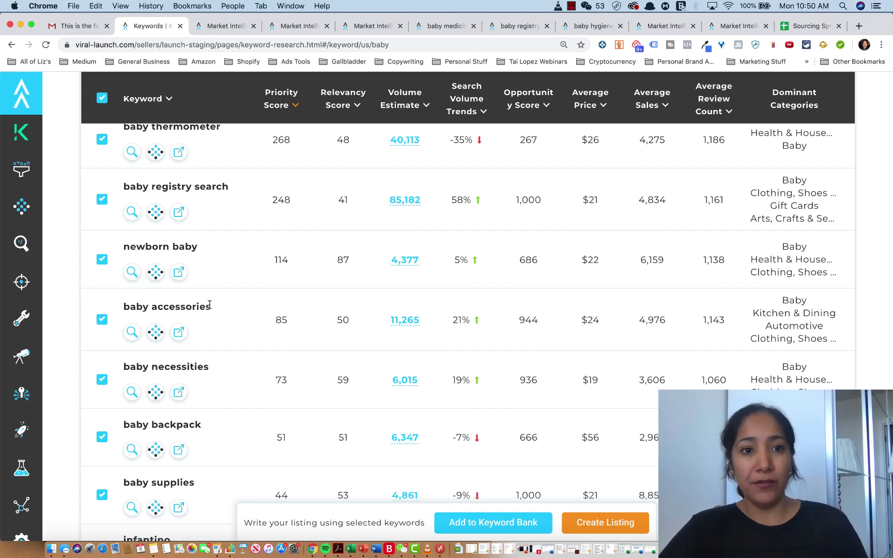
# Switch to the Market Intelligence analysis of "baby care kit" and examine its keyword heading and top sellers
pyautogui.click(212, 31)
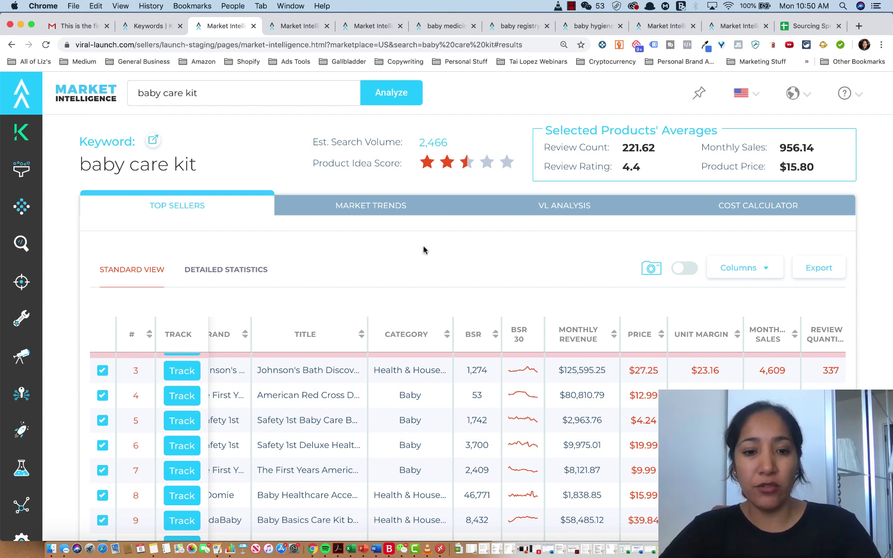
pyautogui.hscroll(-2, 377, 426)
pyautogui.scroll(-1, 376, 436)
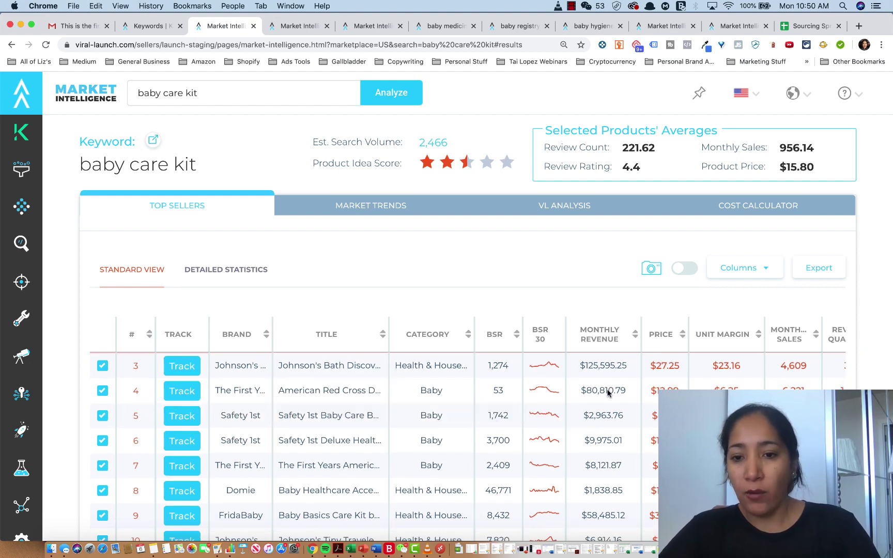
pyautogui.scroll(-1, 601, 255)
pyautogui.scroll(-2, 601, 256)
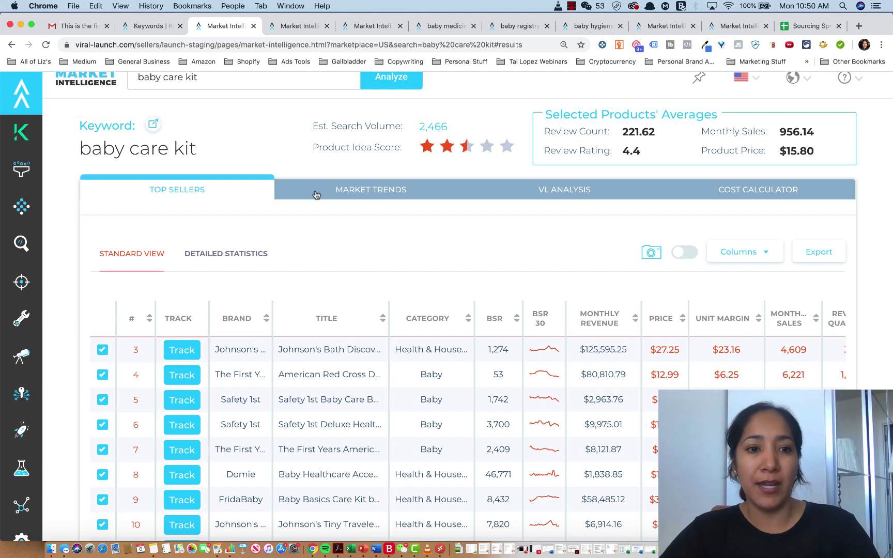
pyautogui.moveTo(197, 150); pyautogui.dragTo(80, 149)
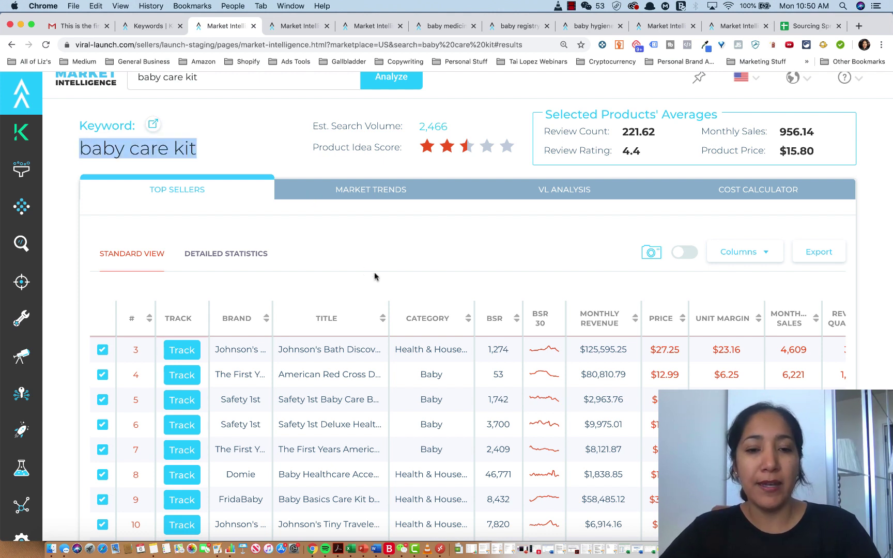
pyautogui.click(403, 254)
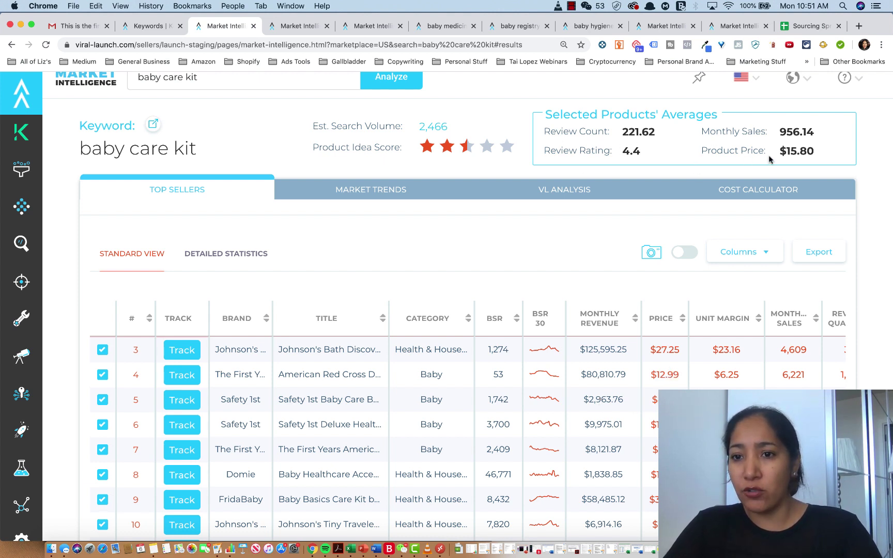
# Examine the brands, prices, unit margins and monthly sales of the top sellers for "baby care kit"
pyautogui.hscroll(3, 742, 372)
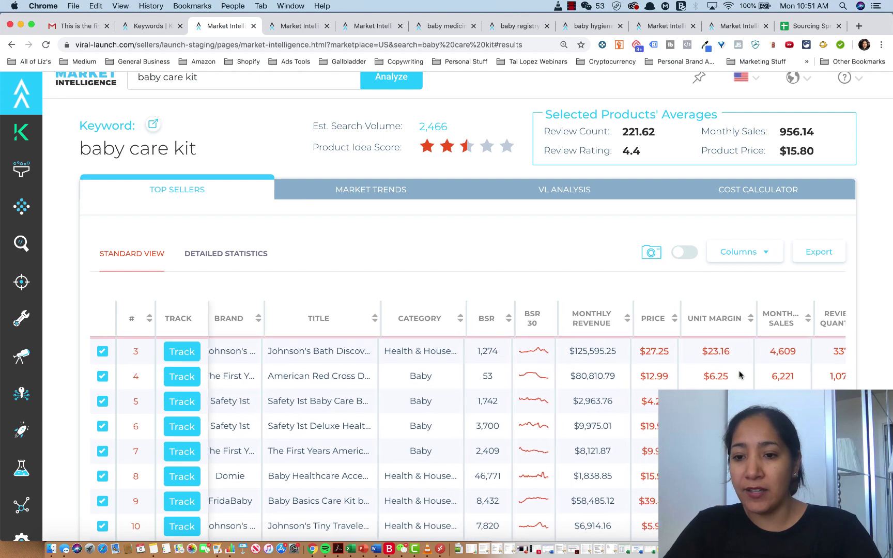
pyautogui.hscroll(2, 742, 376)
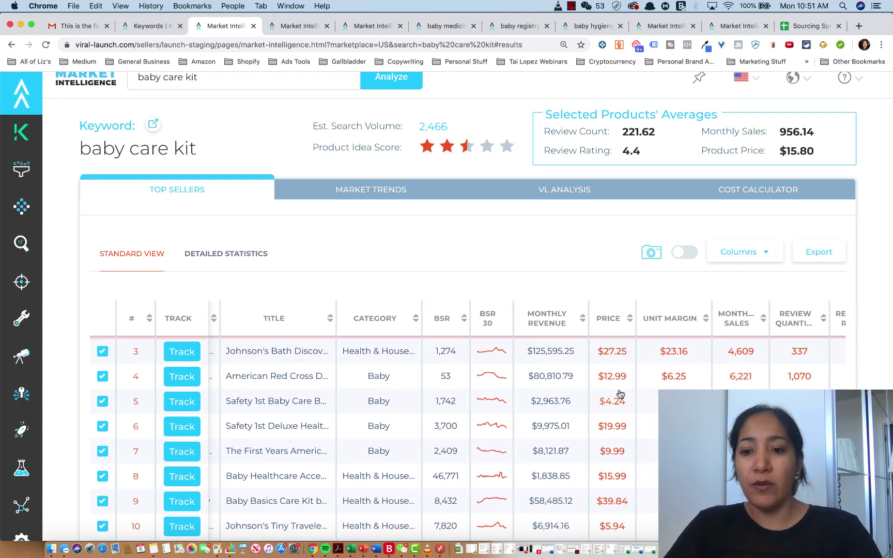
pyautogui.hscroll(2, 605, 410)
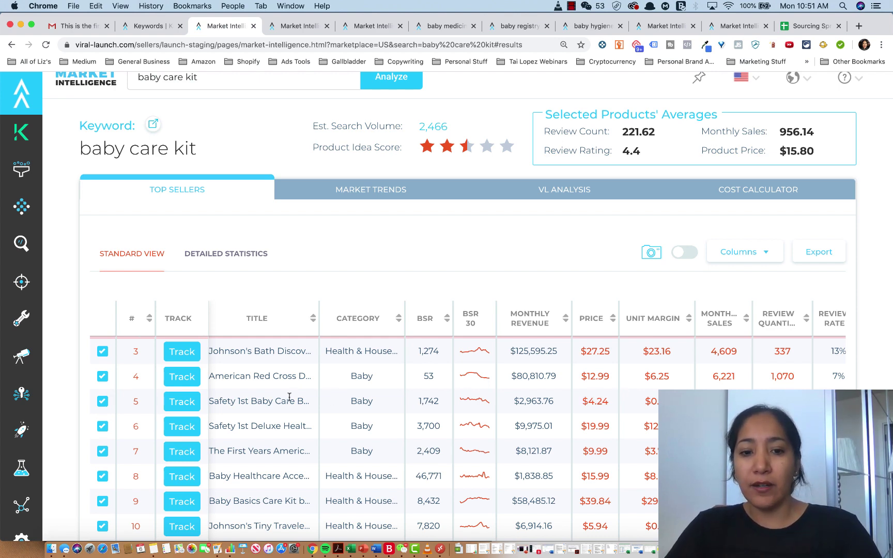
pyautogui.hscroll(-3, 289, 399)
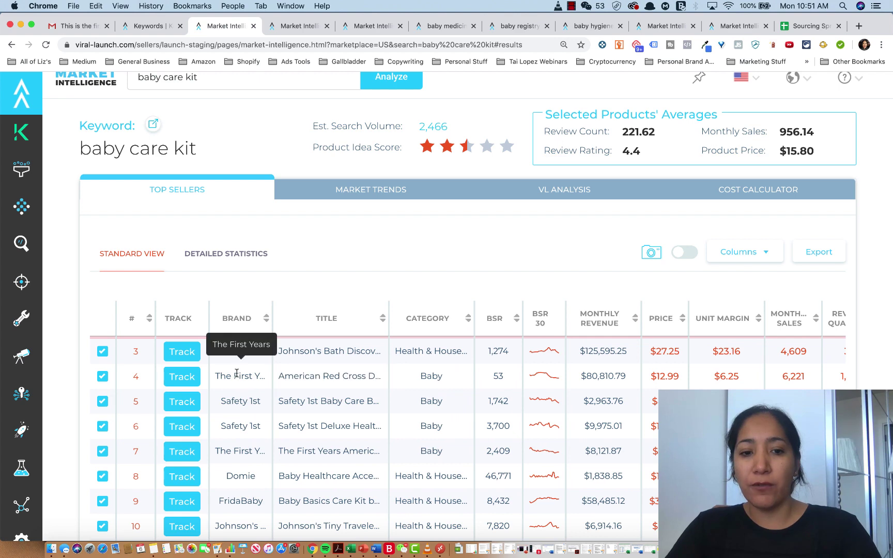
pyautogui.hscroll(3, 339, 398)
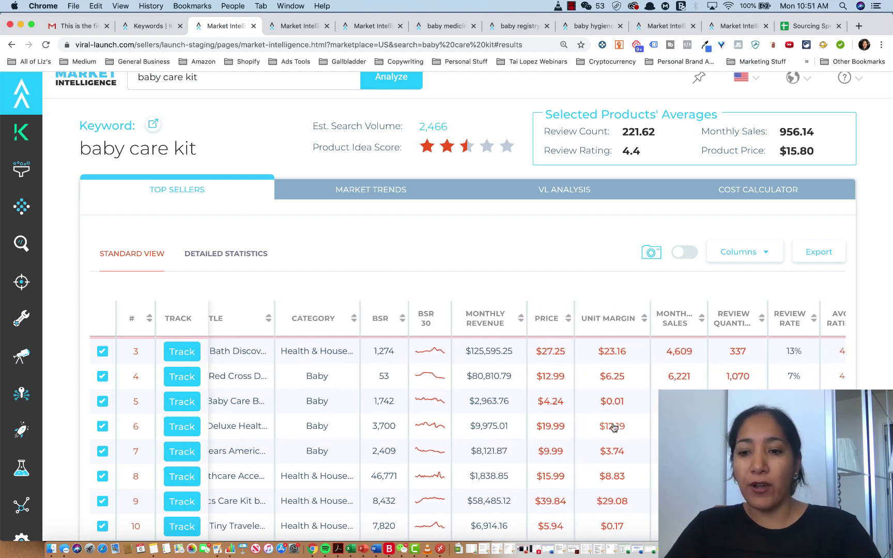
pyautogui.scroll(-1, 614, 427)
pyautogui.scroll(-3, 465, 439)
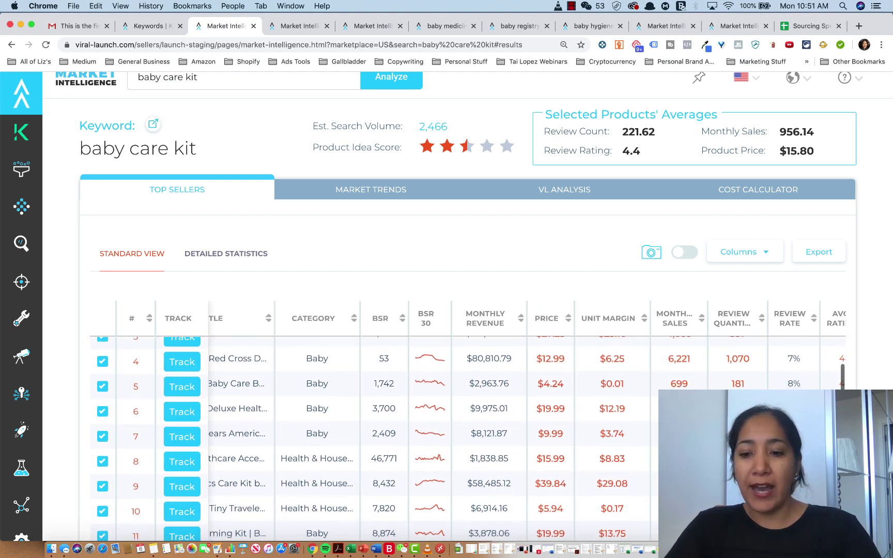
pyautogui.scroll(4, 465, 440)
pyautogui.scroll(3, 465, 439)
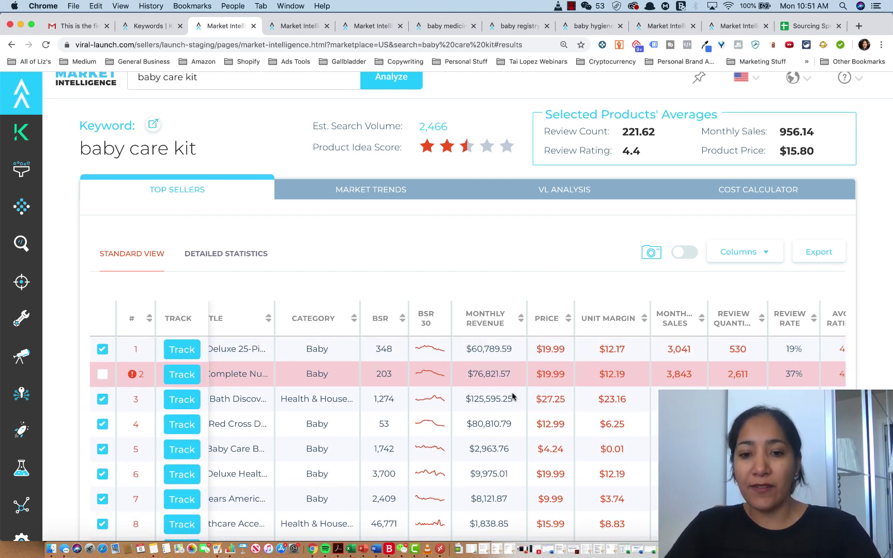
# Compare the top-ranked baby care kits by monthly revenue, review quantity, review rate and average rating
pyautogui.hscroll(-2, 508, 405)
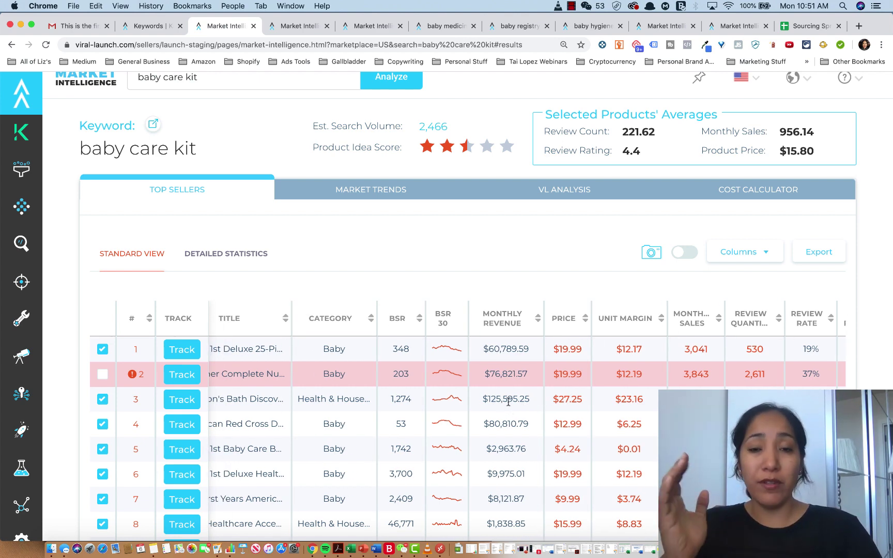
pyautogui.hscroll(-3, 349, 419)
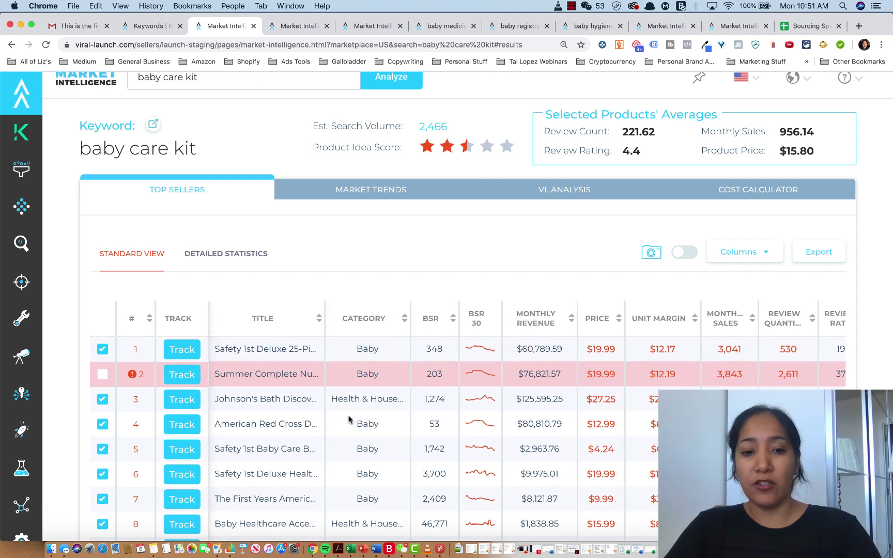
pyautogui.hscroll(-5, 328, 413)
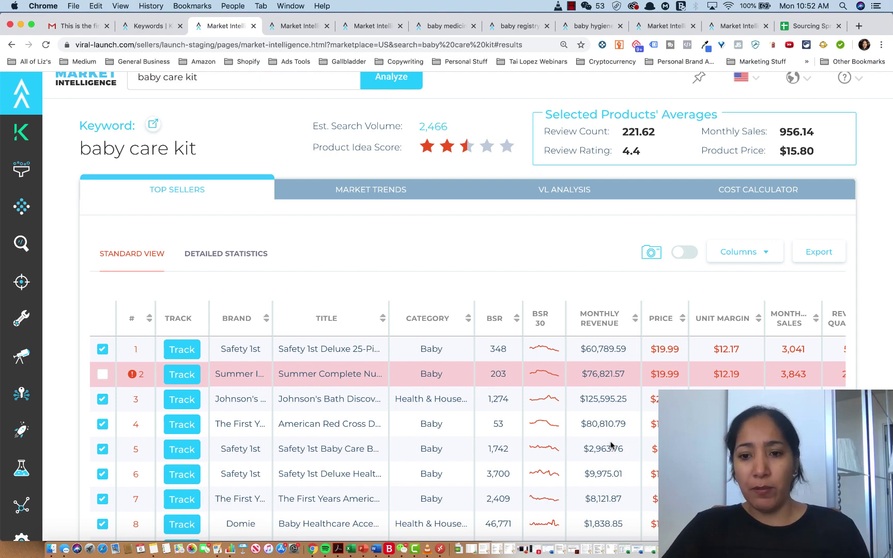
pyautogui.hscroll(3, 610, 446)
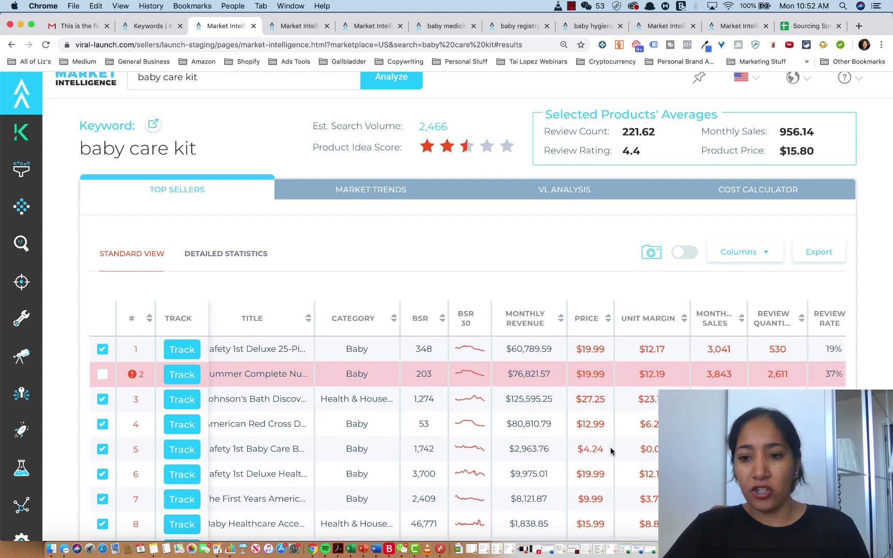
pyautogui.hscroll(5, 611, 451)
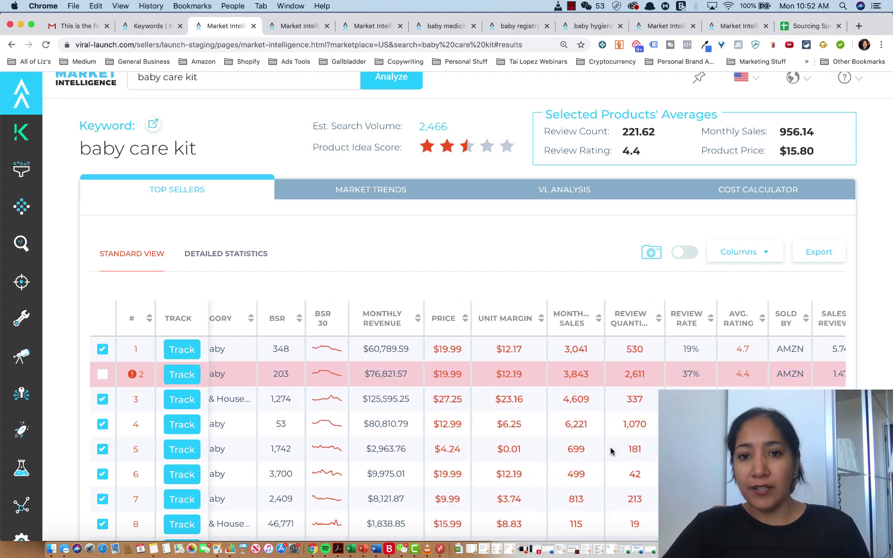
pyautogui.hscroll(-1, 611, 450)
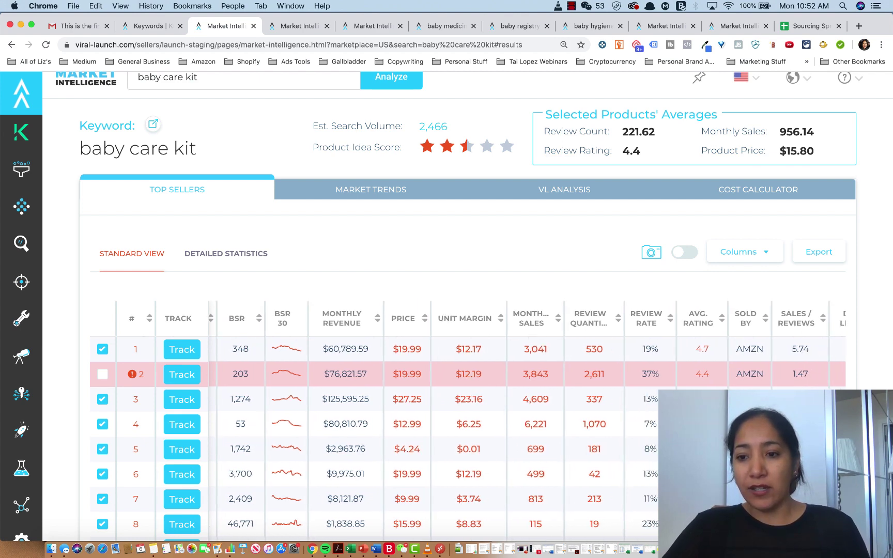
pyautogui.hscroll(-2, 611, 449)
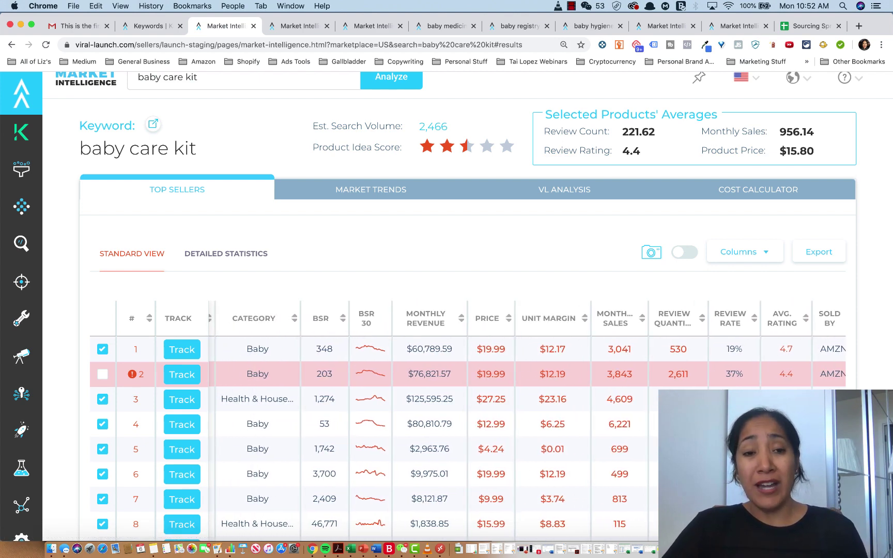
# Open Amazon from the "baby care kit" analysis and search it for "baby care kit"
pyautogui.hscroll(-2, 519, 403)
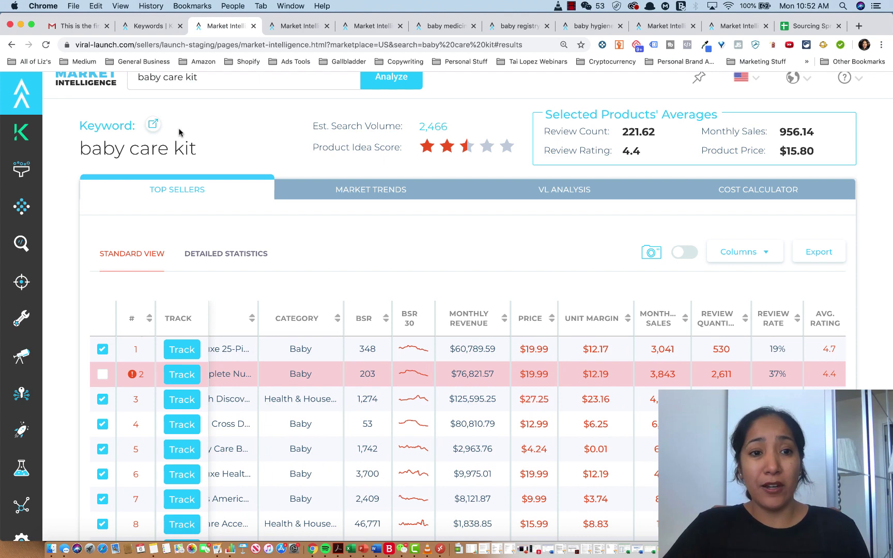
pyautogui.click(152, 126)
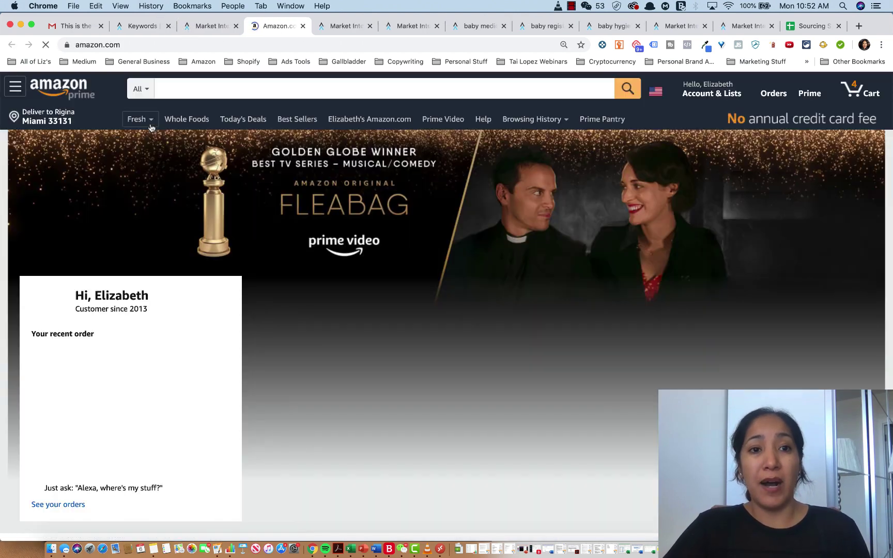
pyautogui.click(253, 88)
pyautogui.write('baby care kit')
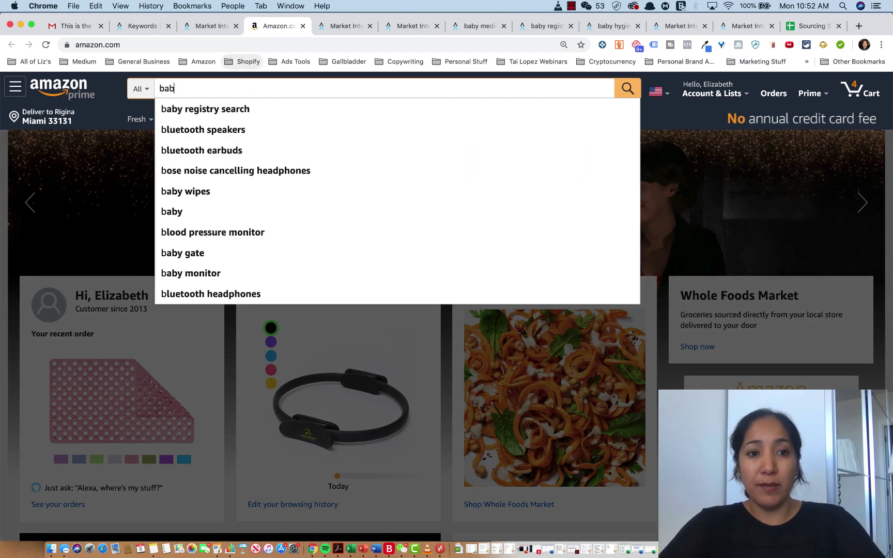
pyautogui.press('Return')
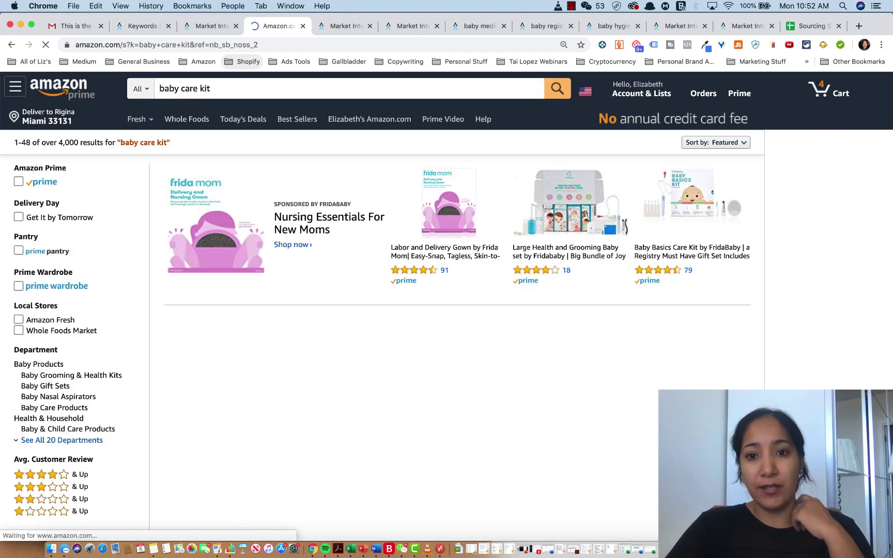
# Look over the sponsored and Amazon's Choice products in the "baby care kit" search results
pyautogui.scroll(-2, 361, 194)
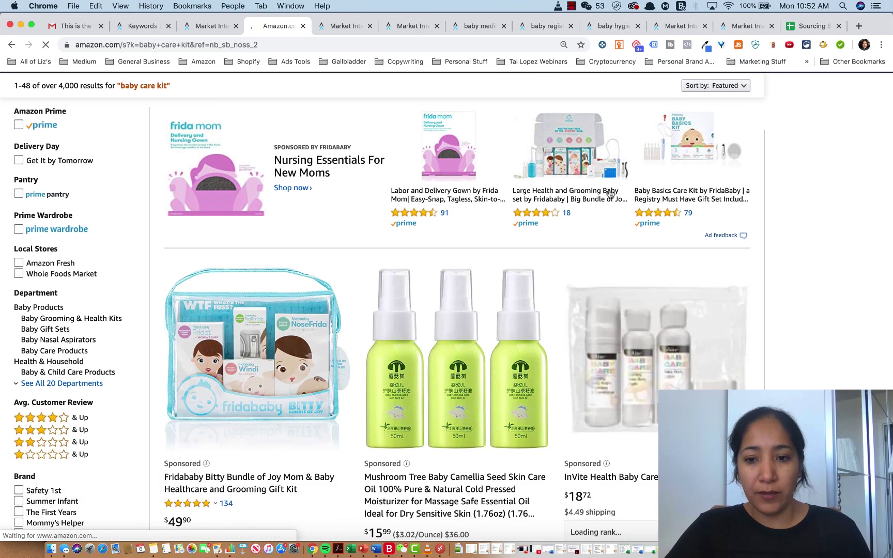
pyautogui.scroll(-6, 780, 290)
pyautogui.scroll(-6, 780, 290)
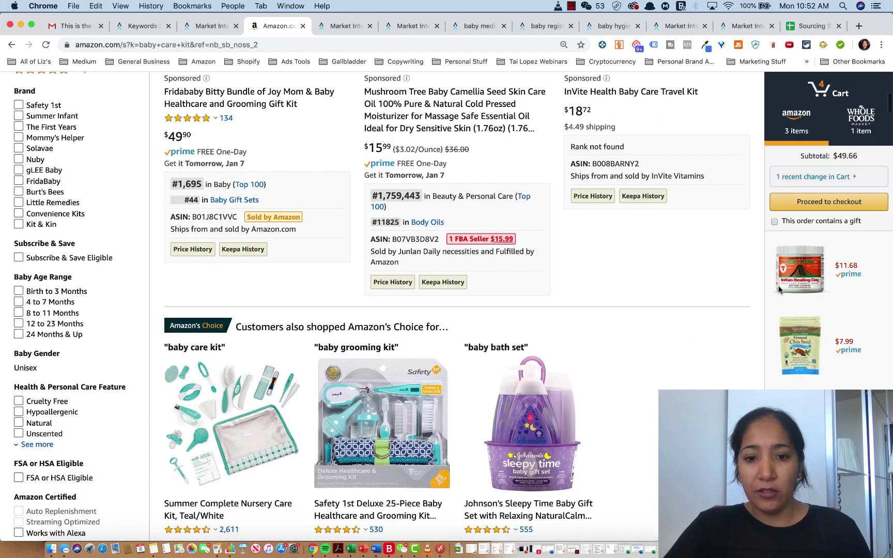
pyautogui.scroll(-5, 720, 282)
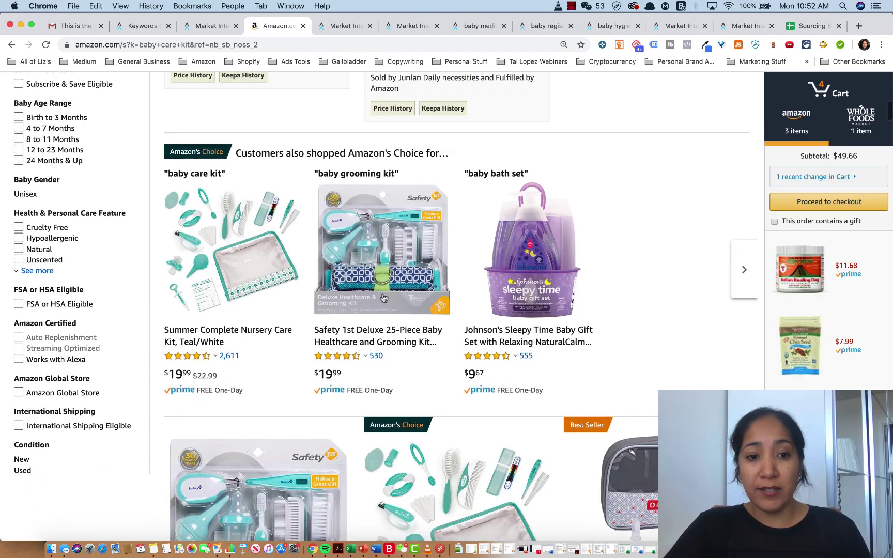
pyautogui.scroll(-5, 151, 397)
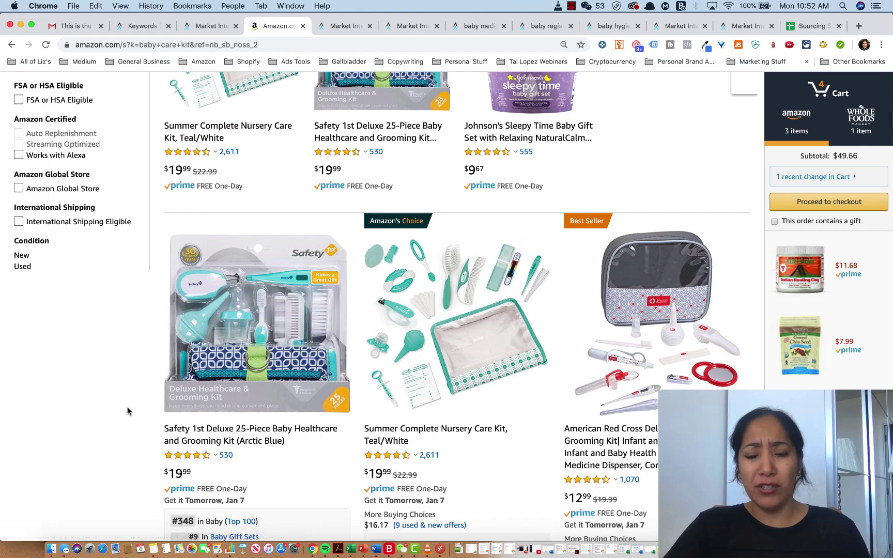
# Compare the regular baby care kit listings by contents, brand, price, reviews and best-seller rank
pyautogui.scroll(-1, 128, 411)
pyautogui.scroll(-1, 127, 411)
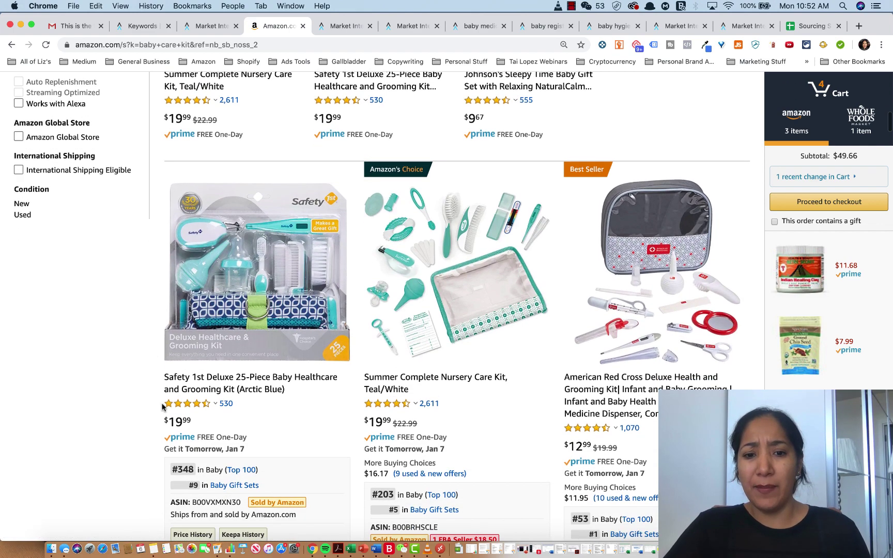
pyautogui.scroll(-2, 536, 455)
pyautogui.scroll(-10, 535, 418)
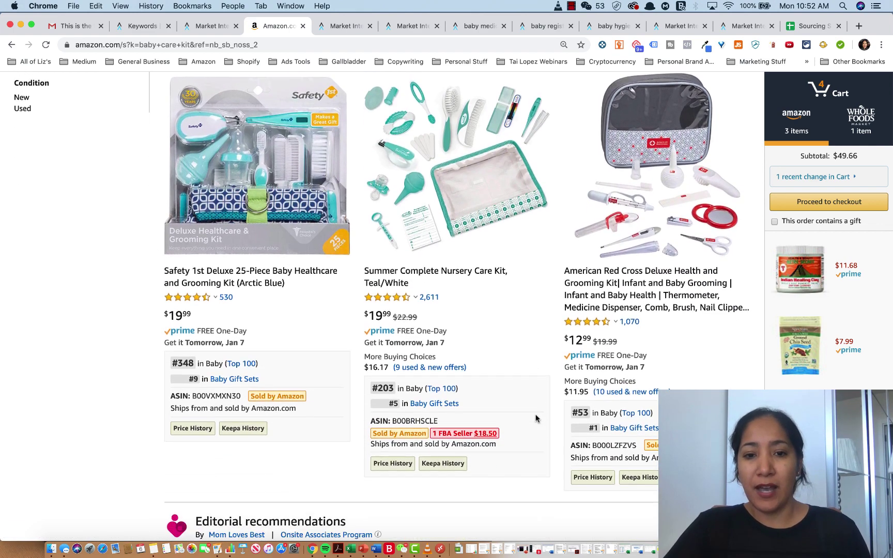
pyautogui.scroll(-8, 535, 415)
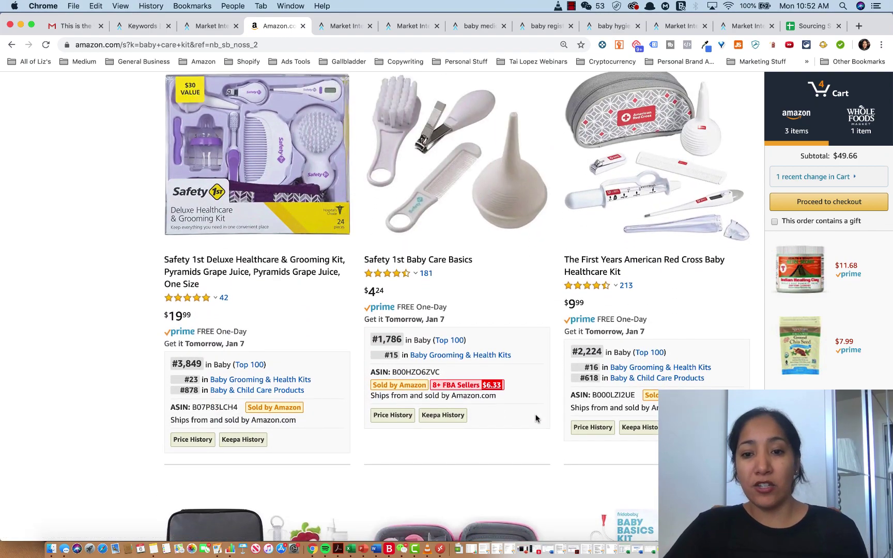
pyautogui.scroll(-3, 535, 417)
pyautogui.scroll(5, 535, 418)
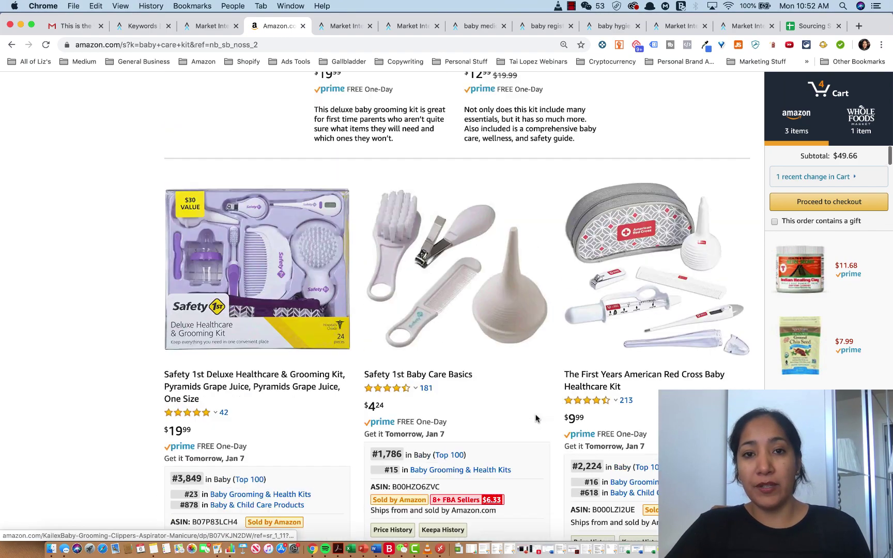
pyautogui.scroll(11, 535, 418)
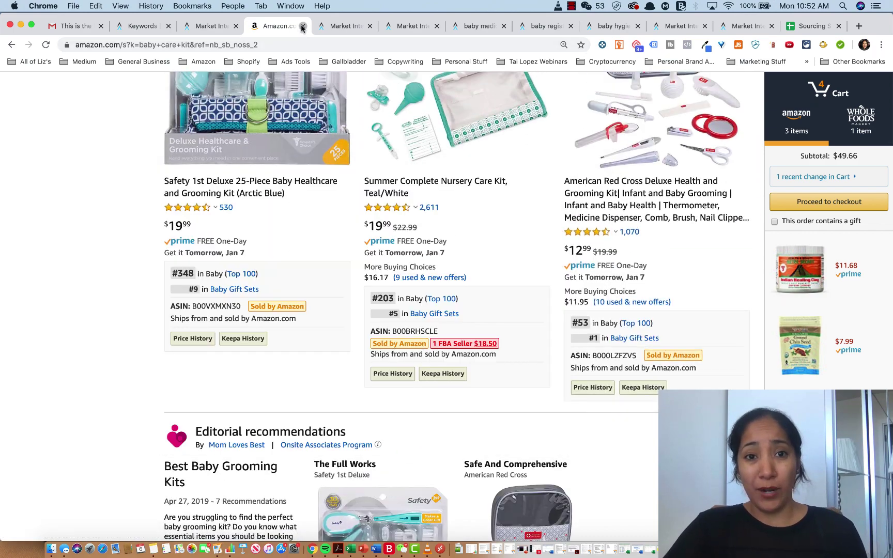
# Close the Amazon results for "baby care kit" and the two Market Intelligence pages that follow them
pyautogui.click(302, 26)
pyautogui.click(301, 26)
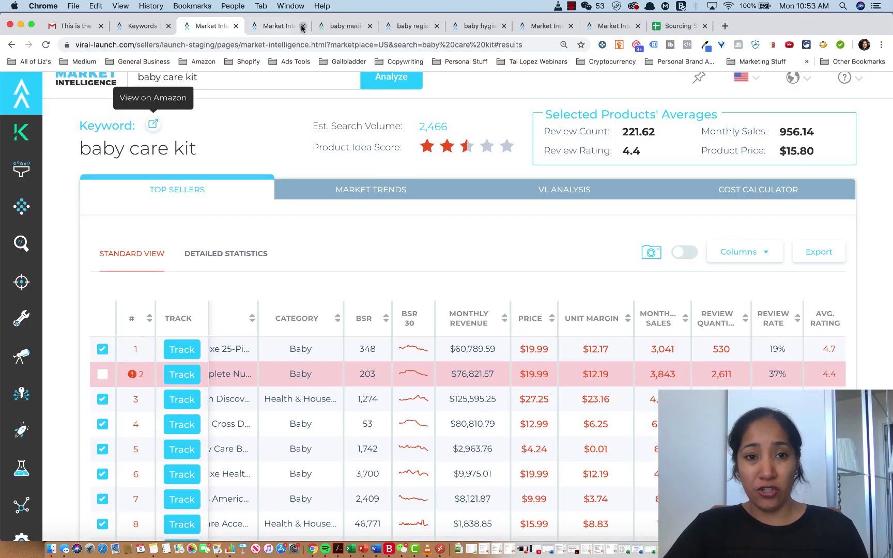
pyautogui.click(302, 26)
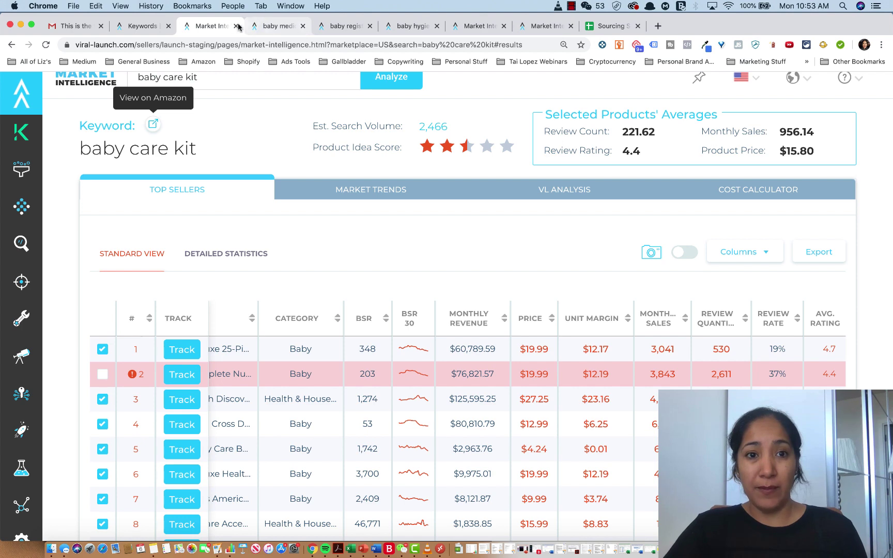
# Switch to the "baby medicine kit" analysis and reopen the closed "baby headwrap" page
pyautogui.click(253, 26)
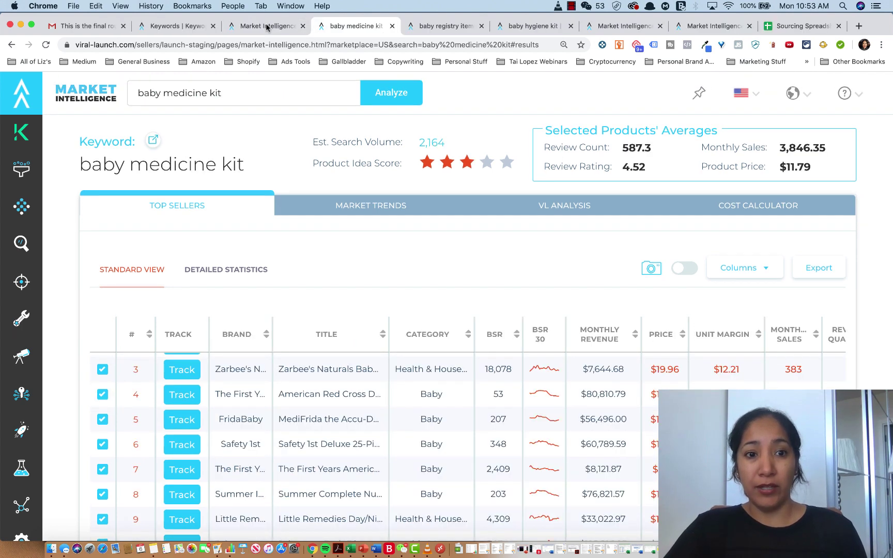
pyautogui.click(74, 6)
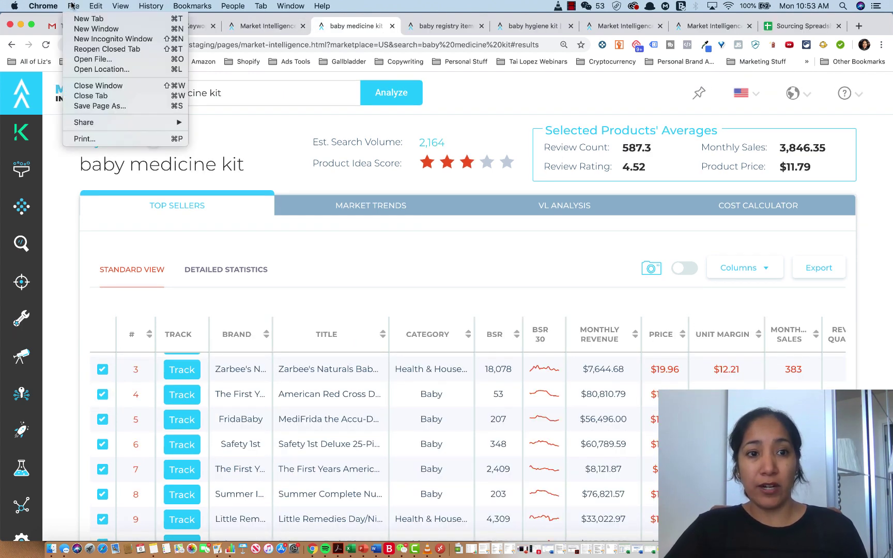
pyautogui.click(87, 49)
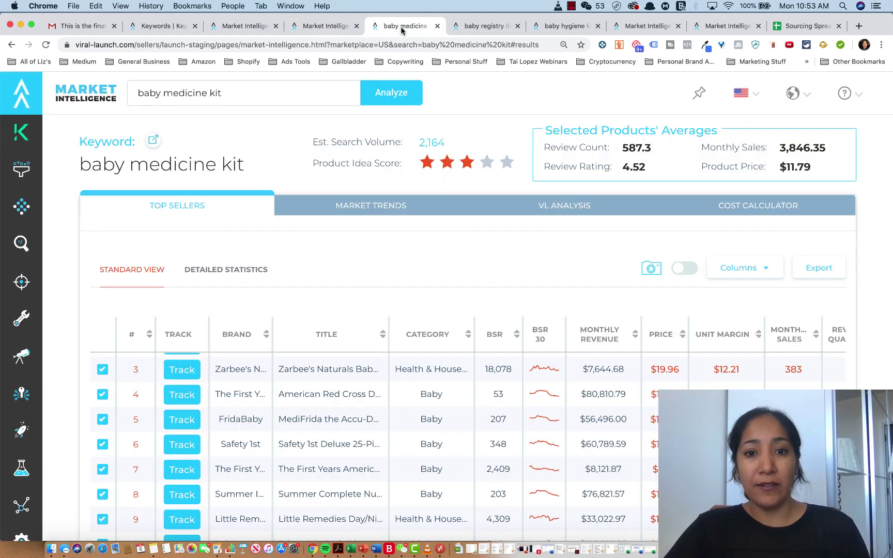
# Return to the "baby medicine kit" analysis and examine its average product price and the top sellers' margins, monthly sales and review quantities
pyautogui.click(401, 28)
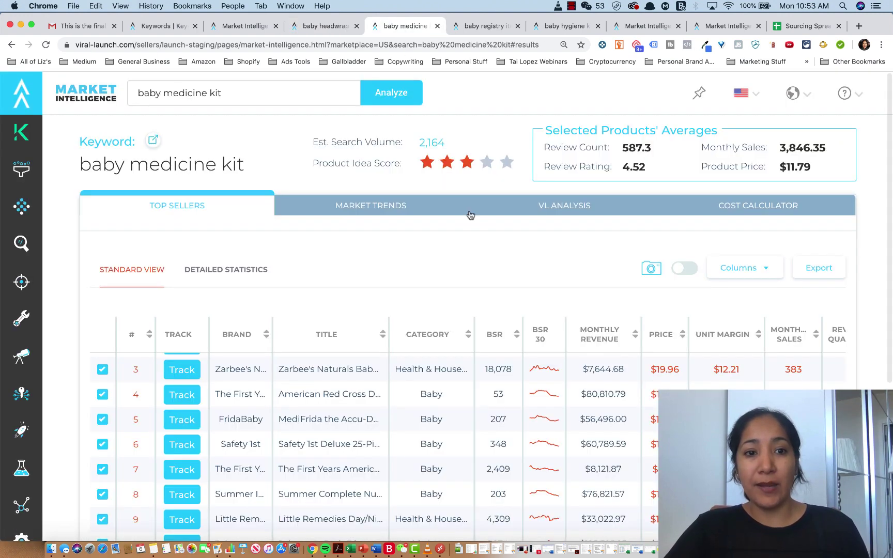
pyautogui.scroll(-2, 381, 283)
pyautogui.hscroll(2, 557, 428)
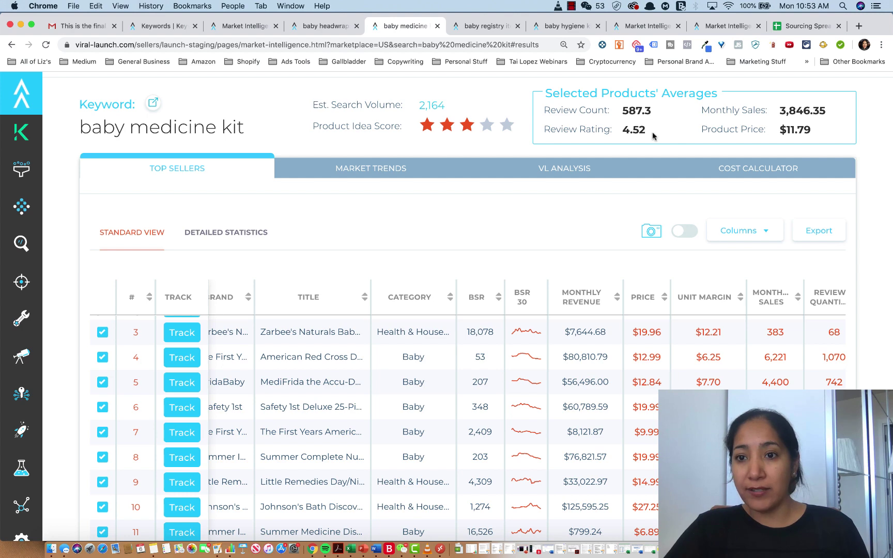
pyautogui.moveTo(781, 129); pyautogui.dragTo(843, 133)
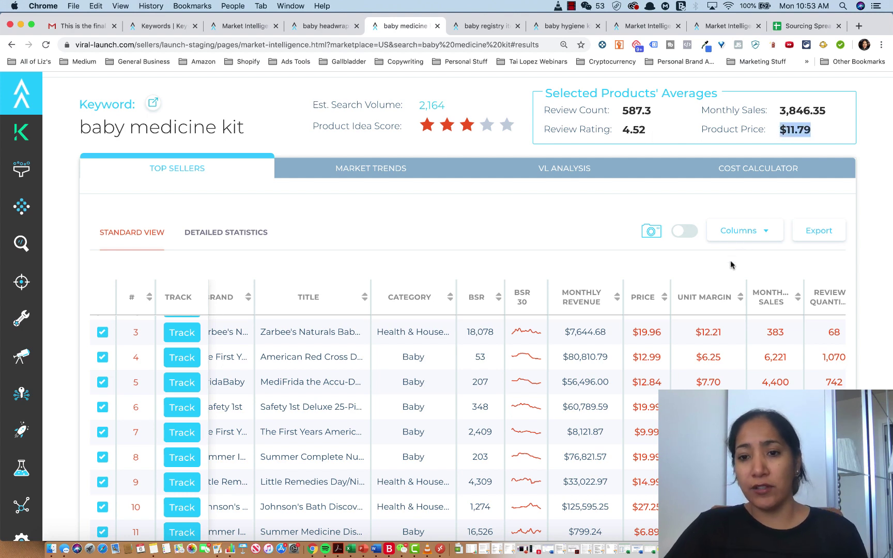
pyautogui.hscroll(1, 697, 351)
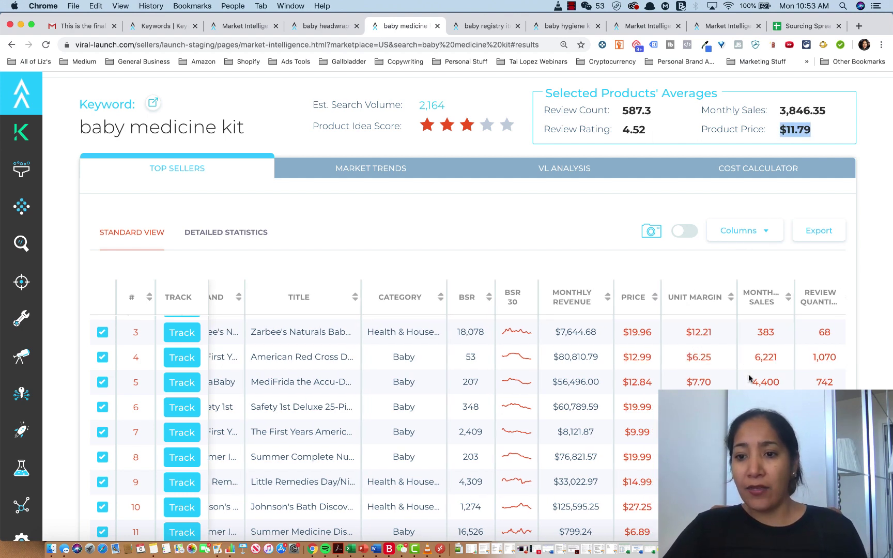
pyautogui.hscroll(2, 749, 378)
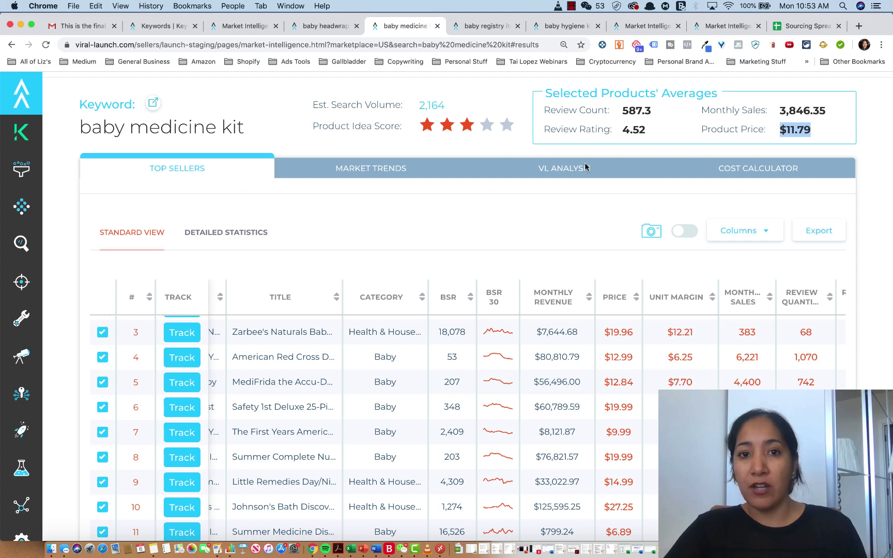
# Reopen the closed "baby bow" analysis and examine its average product price and average monthly sales
pyautogui.click(77, 5)
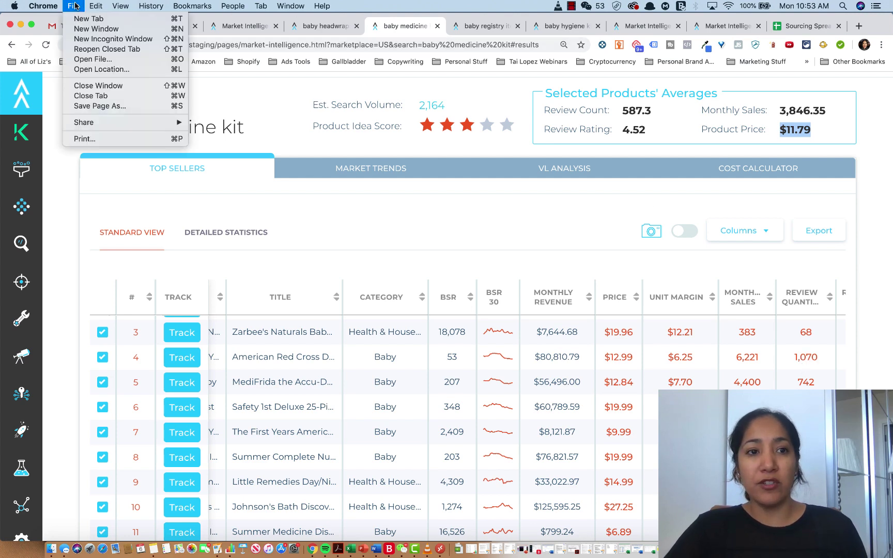
pyautogui.click(86, 48)
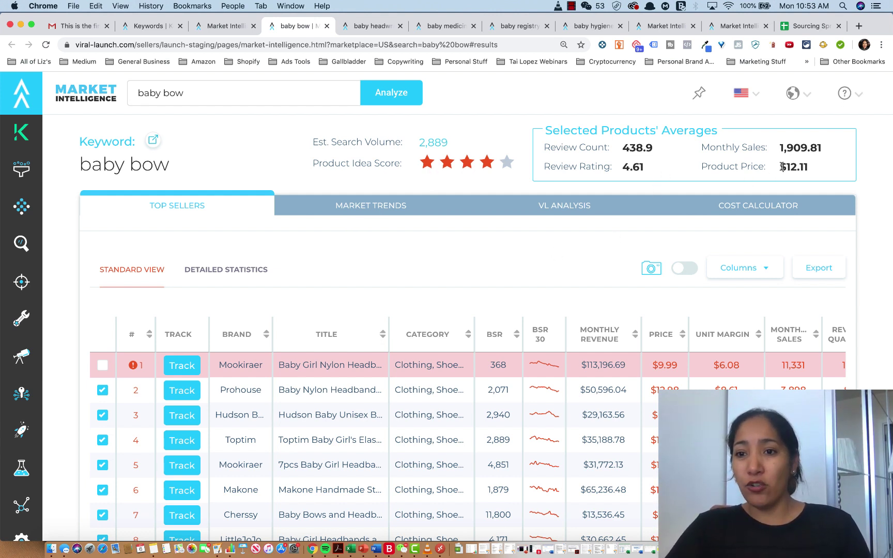
pyautogui.moveTo(779, 167); pyautogui.dragTo(816, 169)
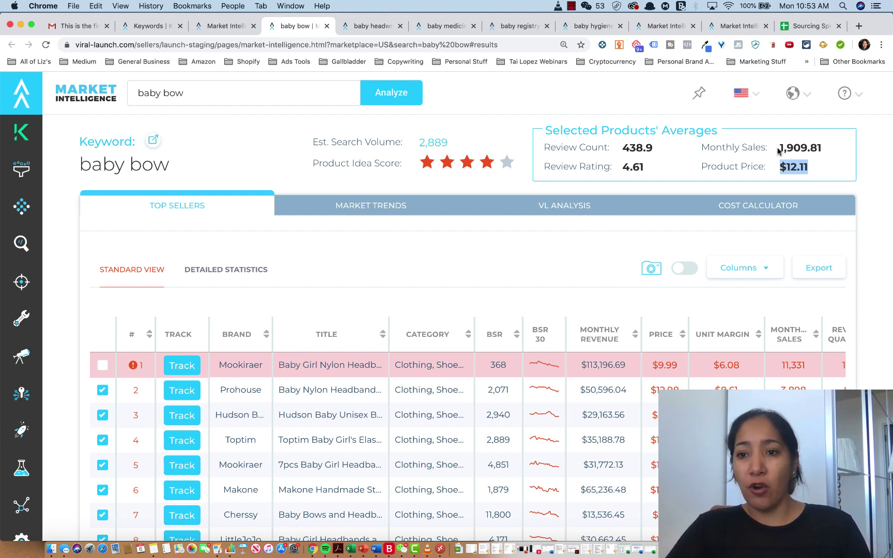
pyautogui.moveTo(779, 150); pyautogui.dragTo(834, 151)
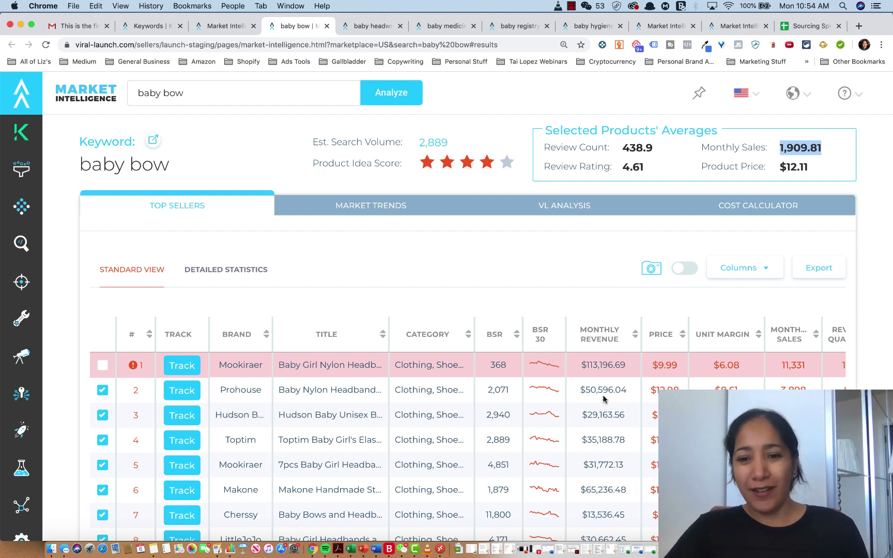
# Compare the monthly revenue of the individual top sellers for "baby bow"
pyautogui.moveTo(585, 416); pyautogui.dragTo(626, 418)
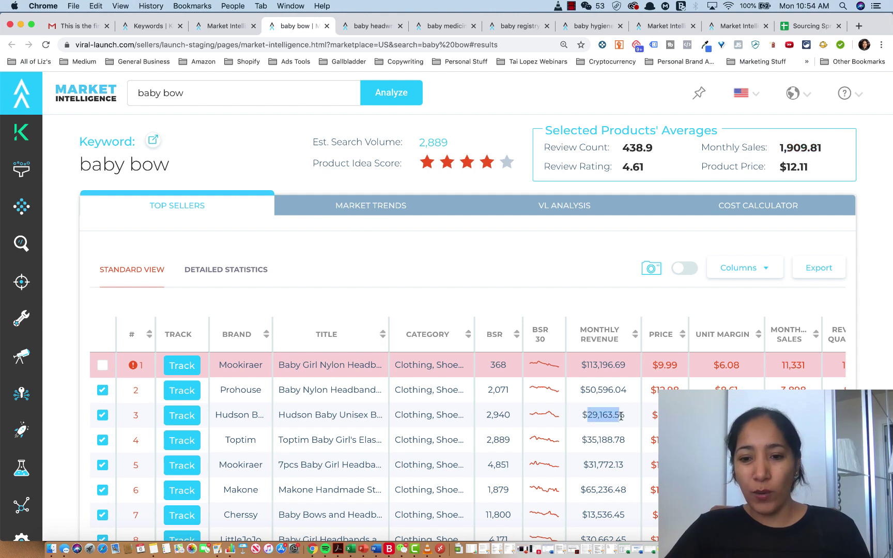
pyautogui.moveTo(633, 452); pyautogui.dragTo(567, 442)
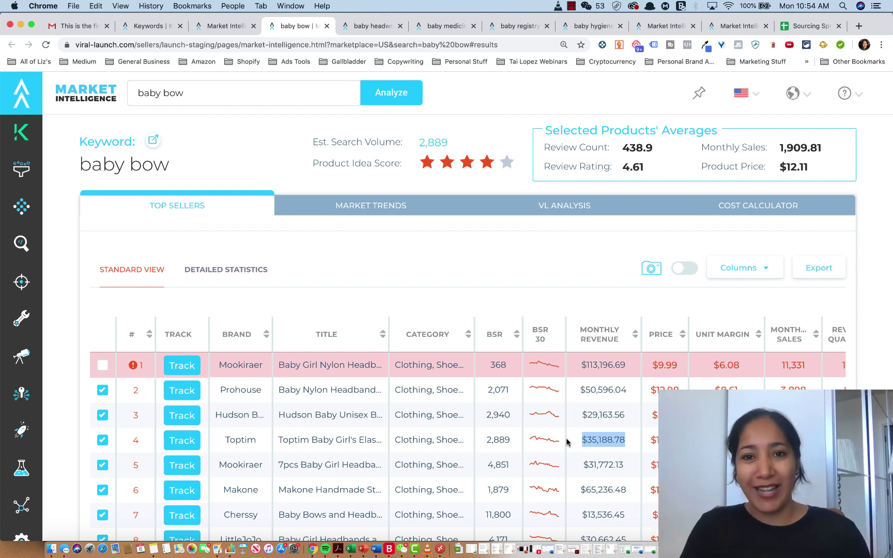
pyautogui.moveTo(583, 462); pyautogui.dragTo(643, 505)
pyautogui.scroll(-2, 584, 488)
pyautogui.scroll(2, 465, 444)
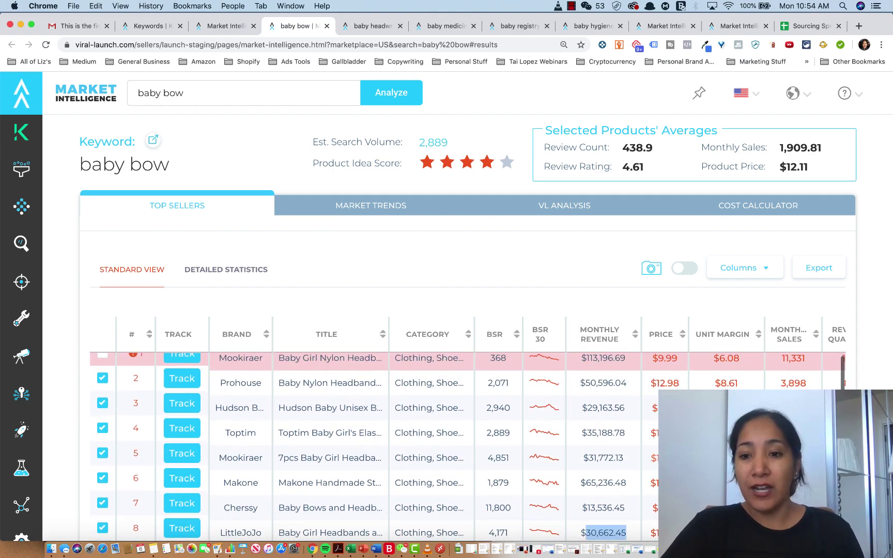
# Examine the prices, unit margins, monthly sales and review quantities of the "baby bow" top sellers
pyautogui.hscroll(2, 465, 444)
pyautogui.hscroll(1, 465, 444)
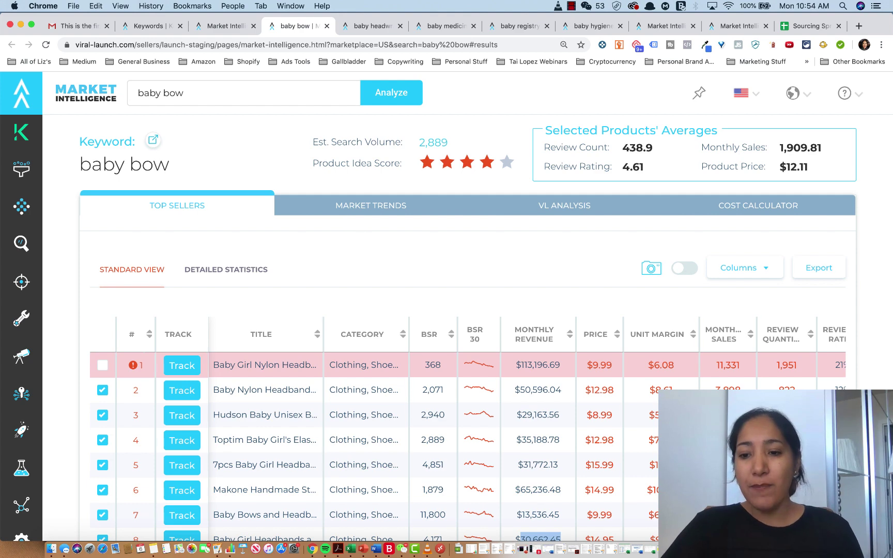
pyautogui.scroll(-2, 465, 444)
pyautogui.scroll(2, 465, 445)
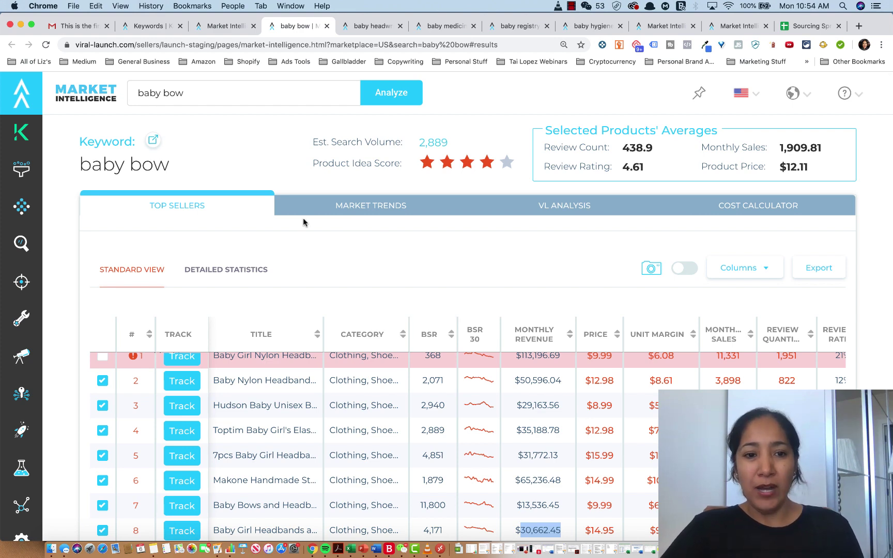
# Open Amazon from the "baby bow" analysis and search it for "baby bow"
pyautogui.click(153, 140)
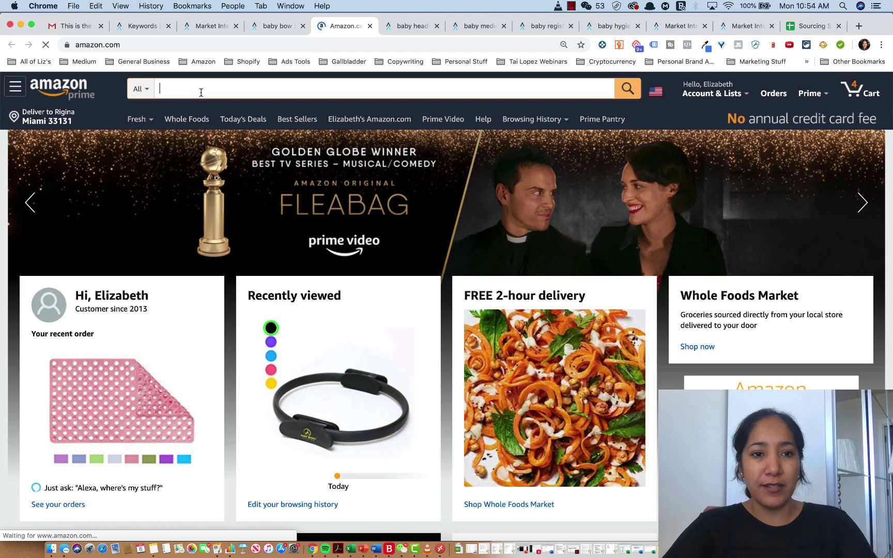
pyautogui.click(203, 92)
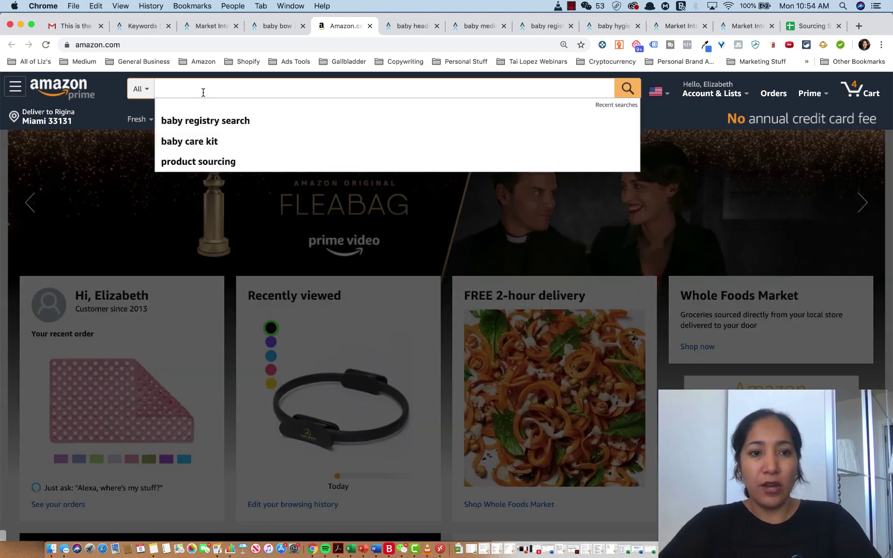
pyautogui.write('baby bow')
pyautogui.press('Return')
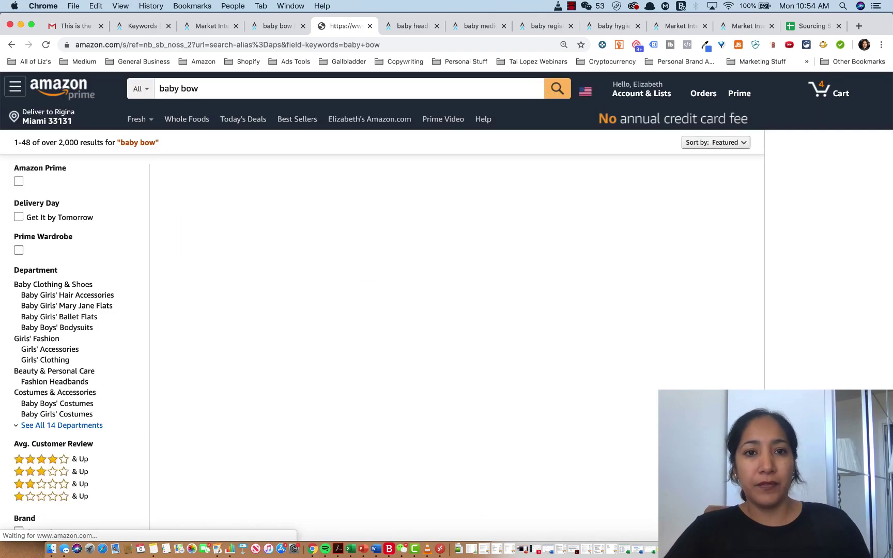
# Examine the Amazon "baby bow" results, comparing product styles, prices, review counts and sales ranks across the listings
pyautogui.scroll(-5, 707, 374)
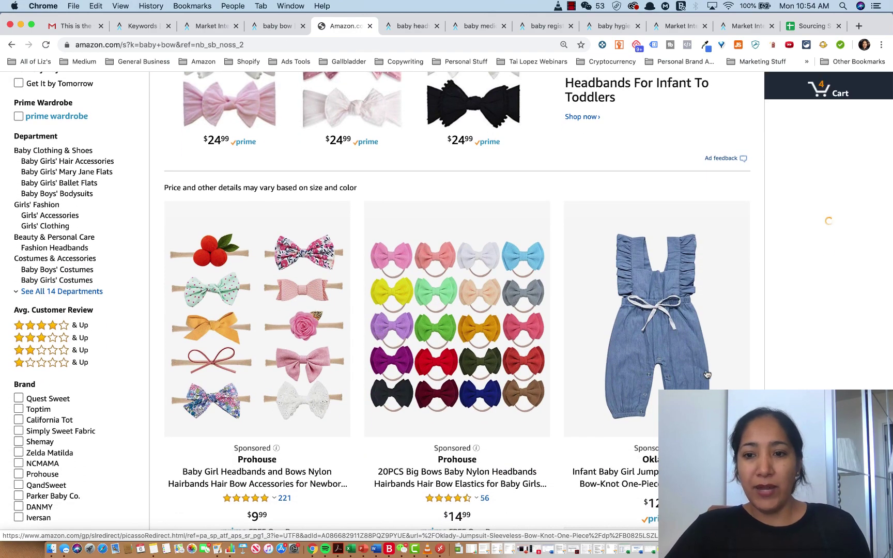
pyautogui.scroll(-7, 769, 384)
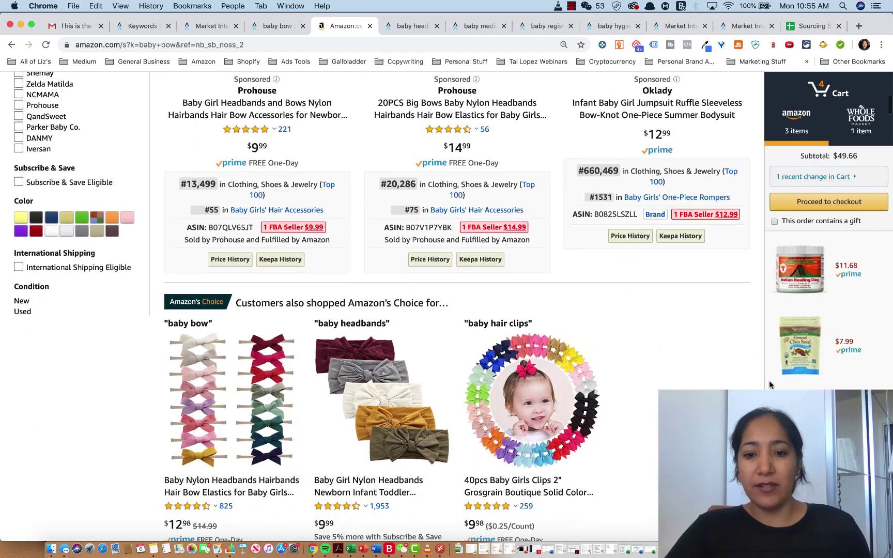
pyautogui.scroll(-10, 680, 379)
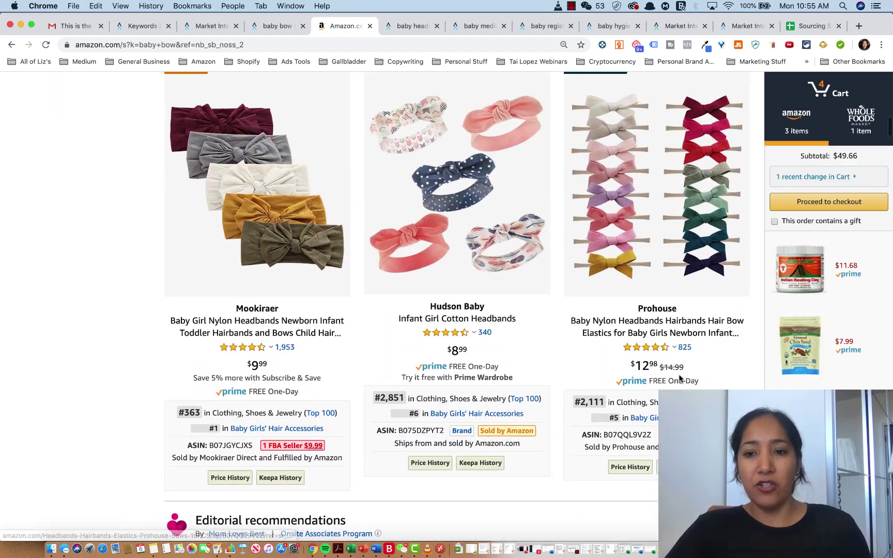
pyautogui.scroll(-8, 623, 318)
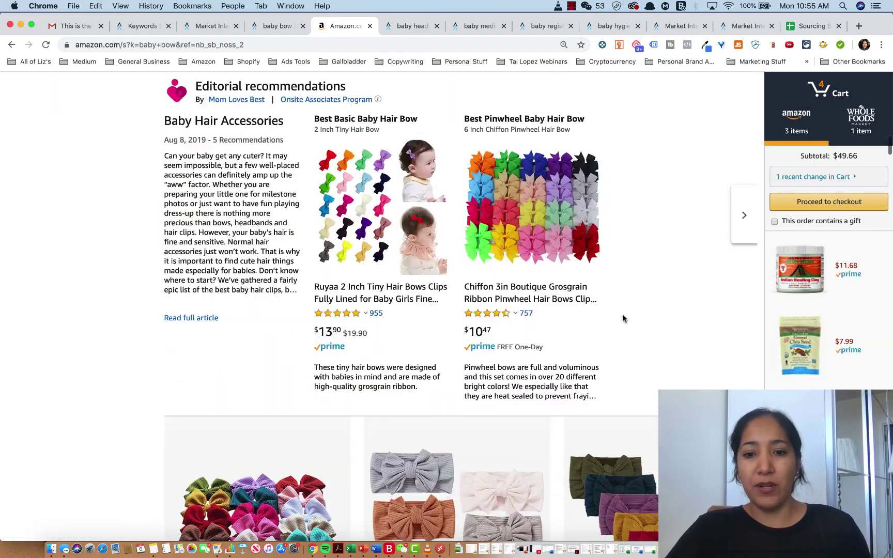
pyautogui.scroll(-6, 623, 318)
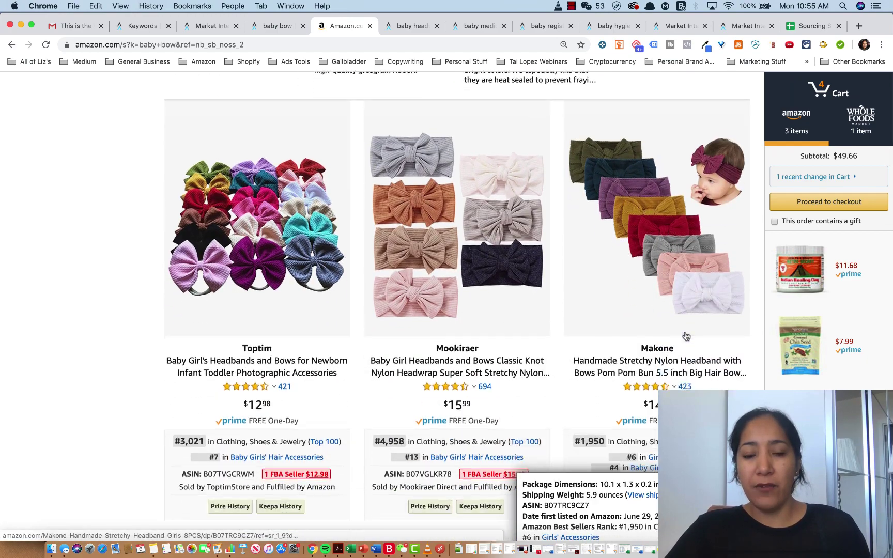
pyautogui.scroll(-7, 686, 337)
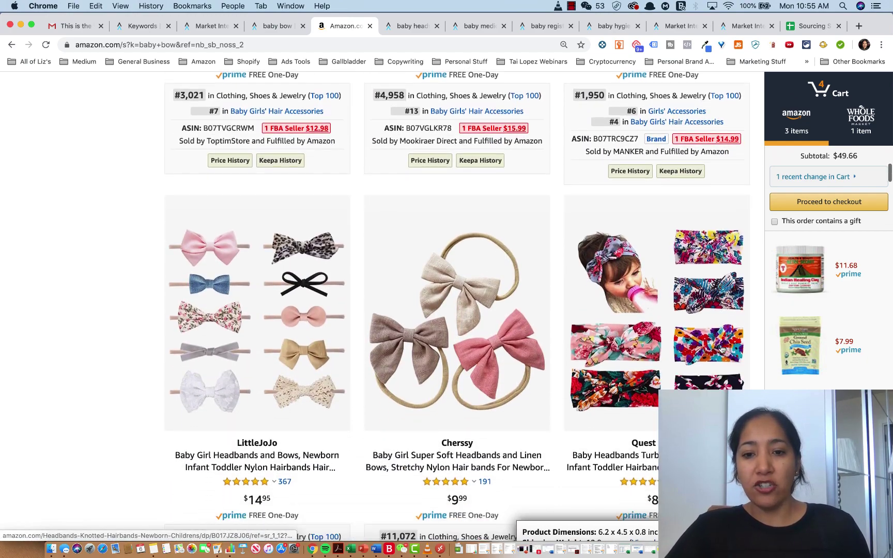
pyautogui.scroll(-3, 470, 359)
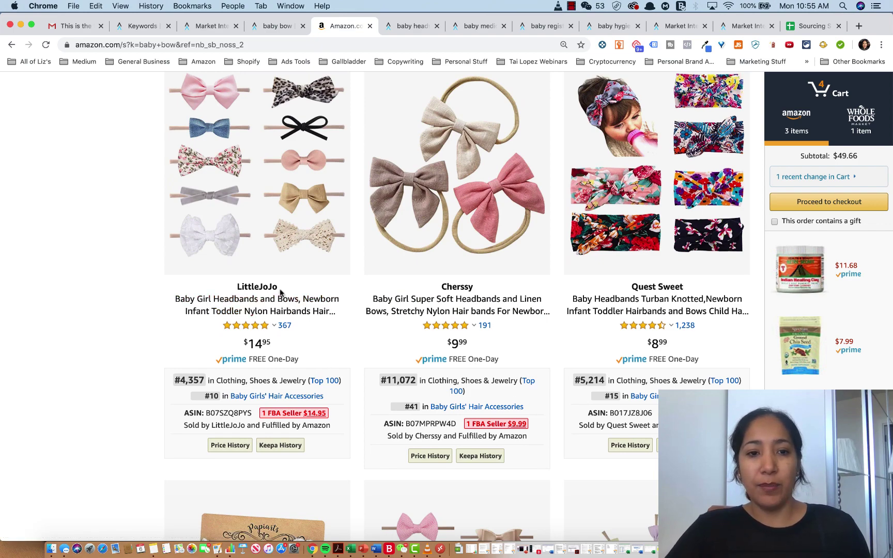
pyautogui.scroll(-5, 140, 341)
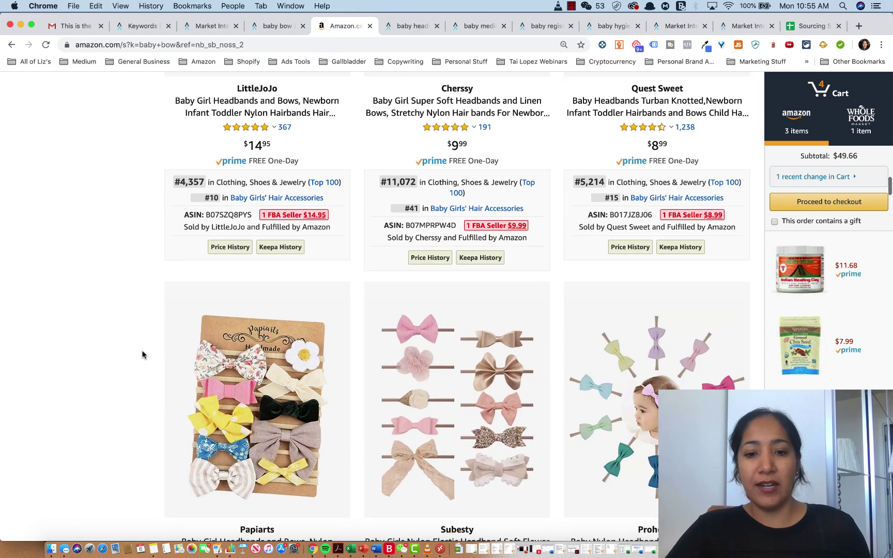
pyautogui.scroll(-2, 142, 355)
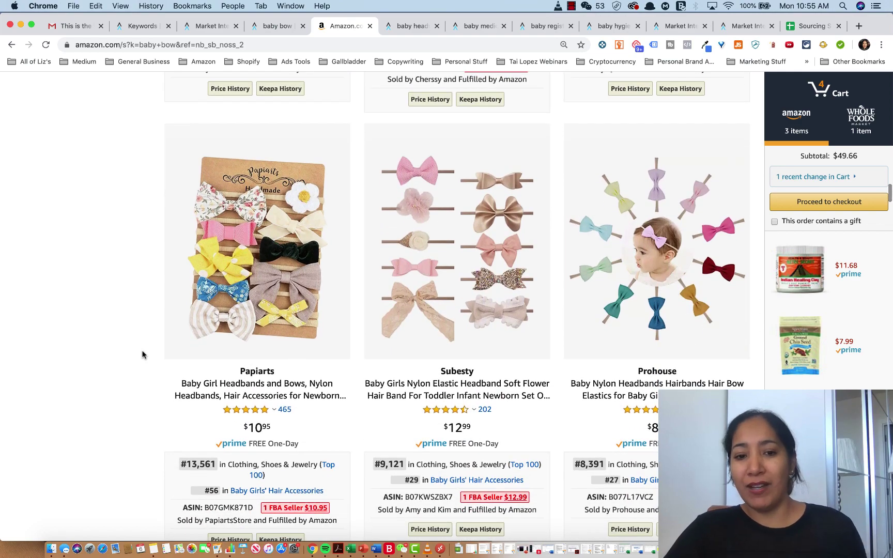
pyautogui.scroll(10, 142, 355)
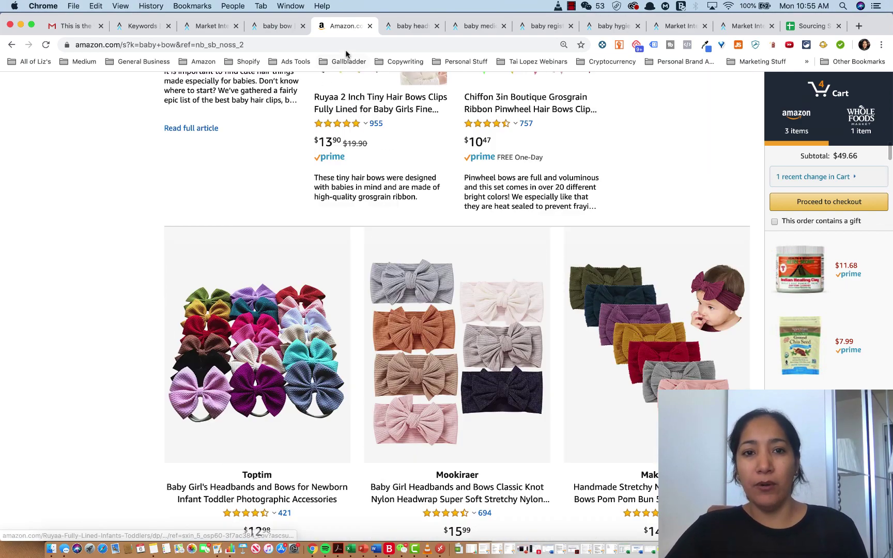
# Close the Amazon results and the "baby bow" analysis, and check the average product price for "baby headwraps"
pyautogui.click(370, 26)
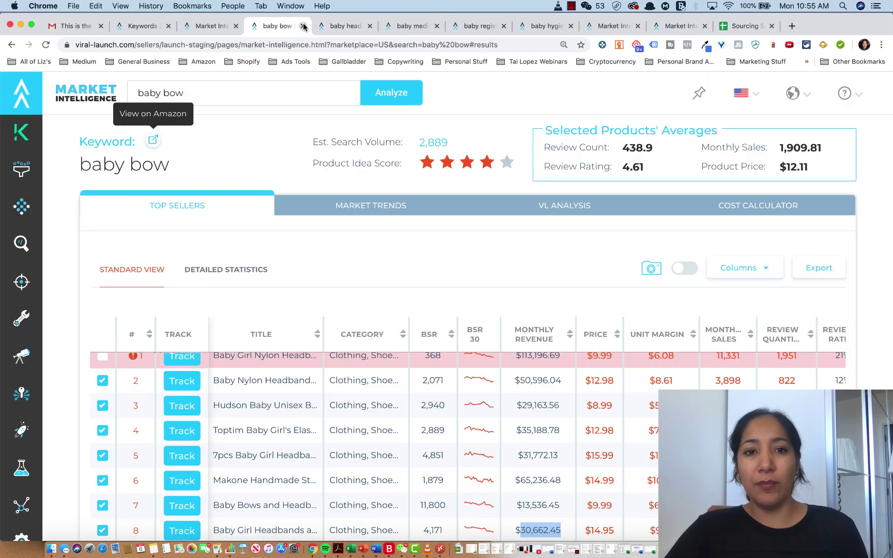
pyautogui.click(302, 26)
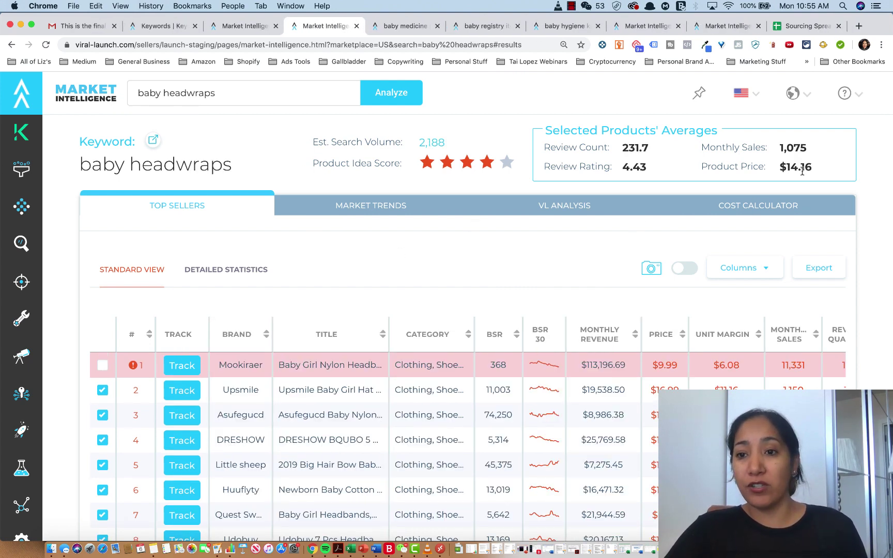
pyautogui.moveTo(782, 169); pyautogui.dragTo(816, 169)
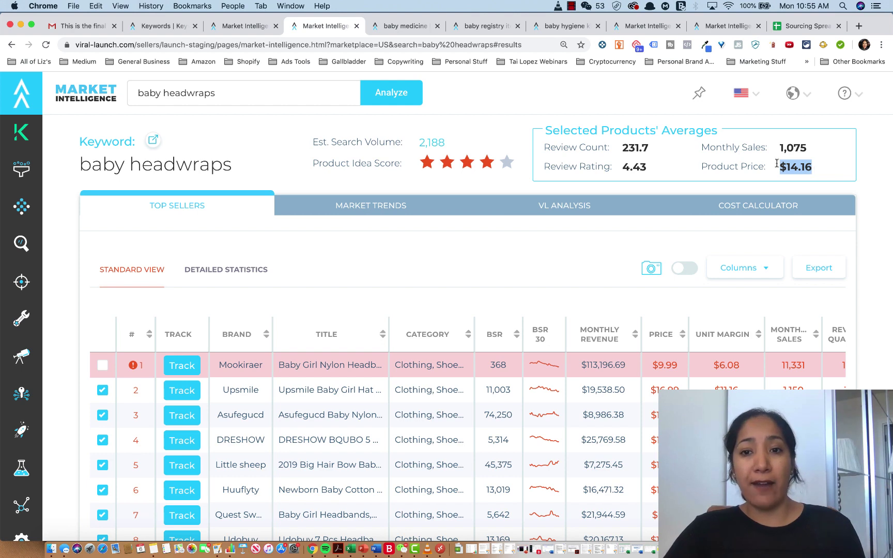
# Compare the monthly revenue of the individual top sellers for "baby headwraps"
pyautogui.scroll(-2, 610, 219)
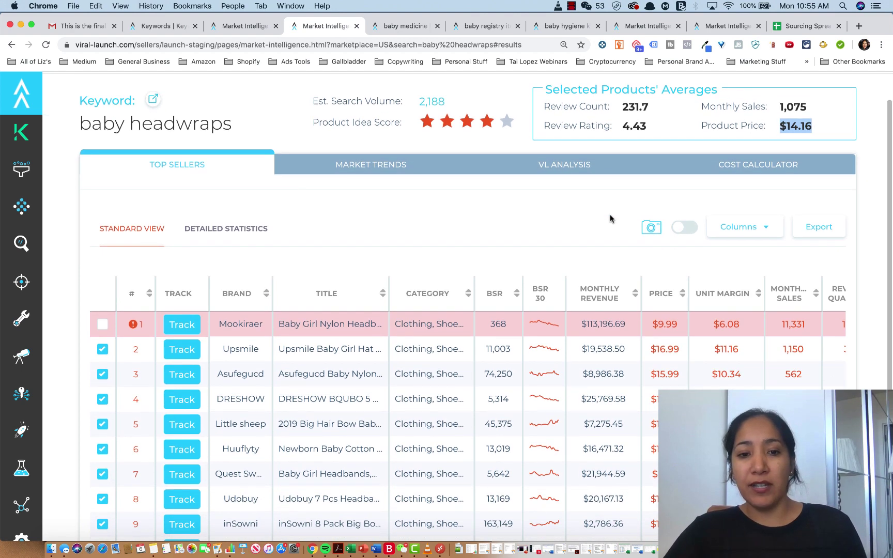
pyautogui.scroll(-1, 609, 219)
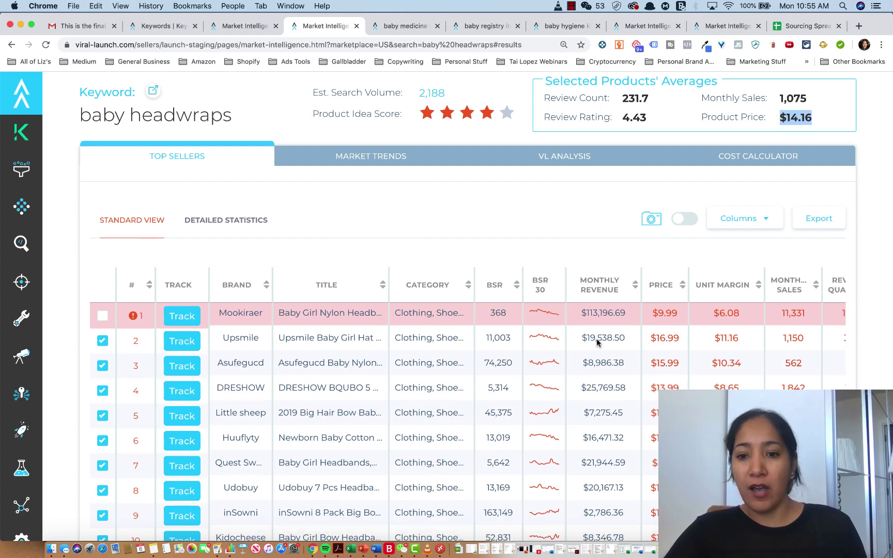
pyautogui.scroll(-1, 596, 339)
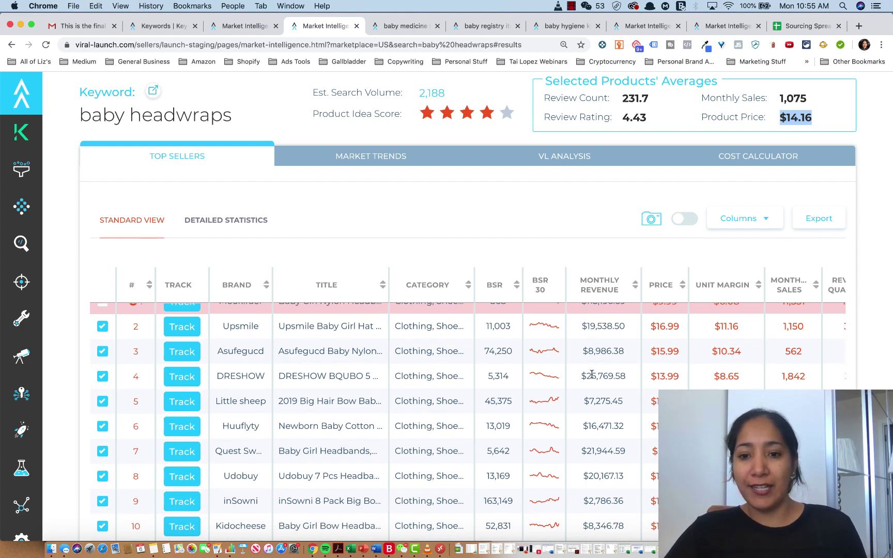
pyautogui.moveTo(584, 375); pyautogui.dragTo(627, 377)
pyautogui.moveTo(580, 451); pyautogui.dragTo(627, 454)
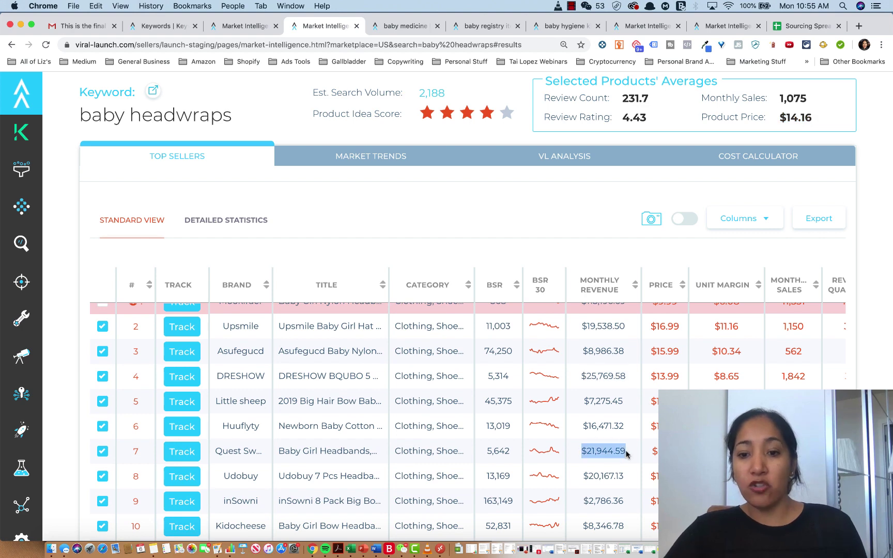
# Examine the prices, unit margins, monthly sales and review quantities of the "baby headwraps" top sellers
pyautogui.hscroll(5, 626, 454)
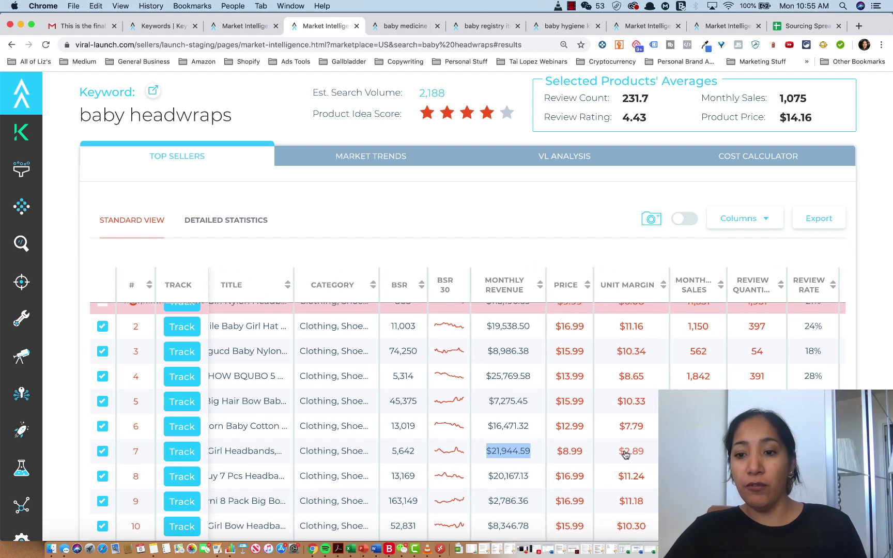
pyautogui.scroll(1, 625, 454)
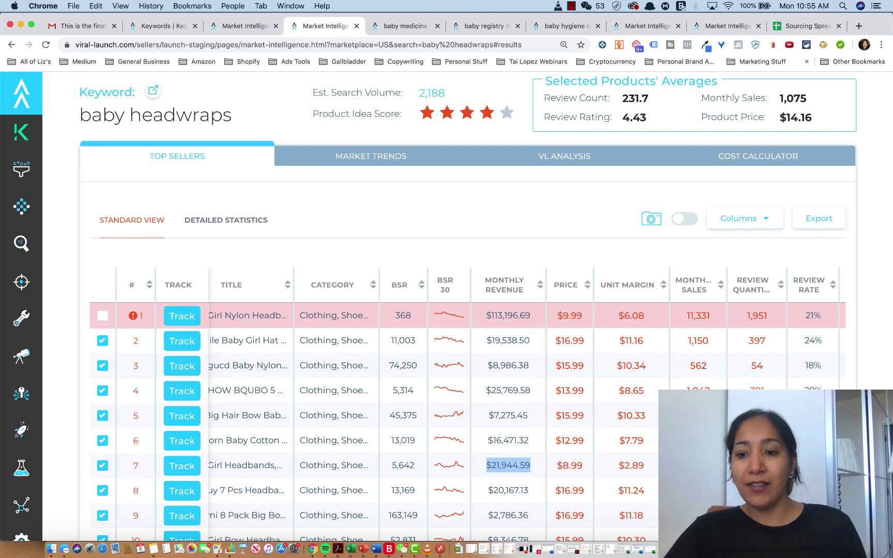
pyautogui.click(625, 454)
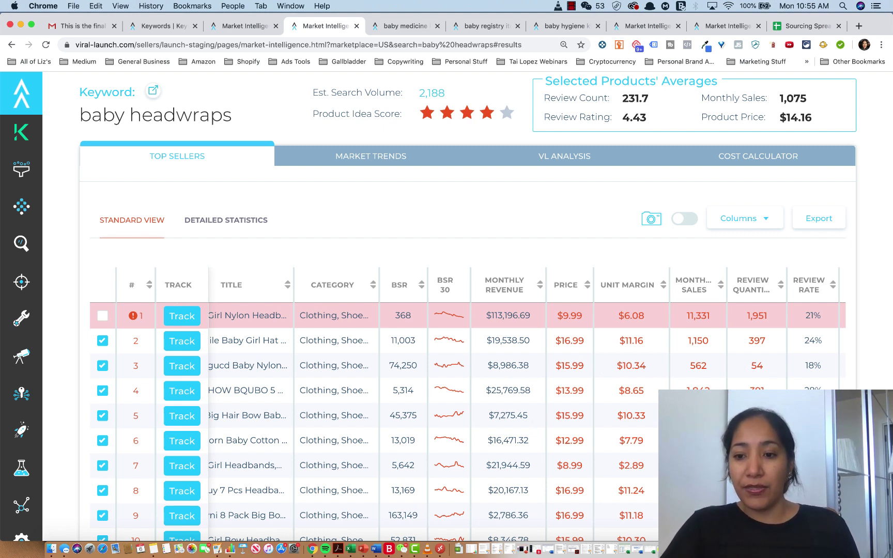
pyautogui.scroll(-1, 468, 422)
pyautogui.scroll(1, 468, 423)
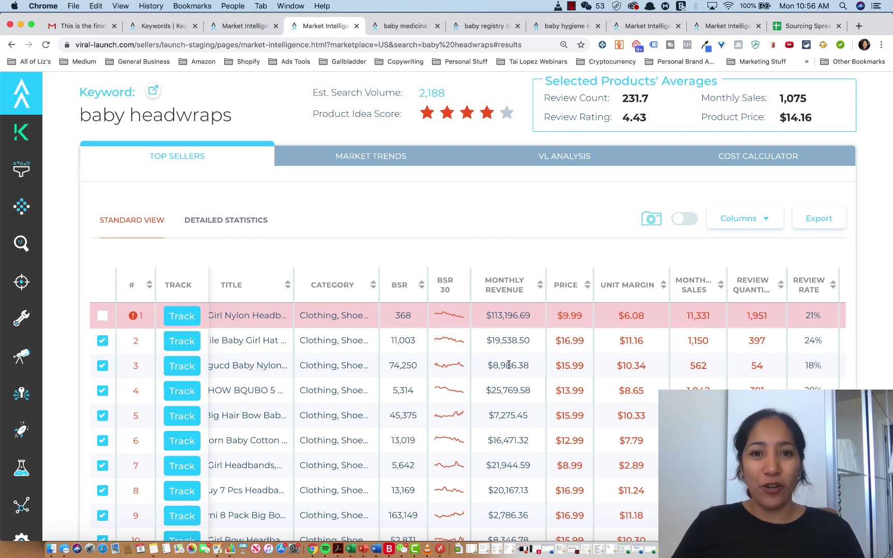
# Close the "baby headwraps", "baby medicine kit" and "baby registry items" analyses
pyautogui.click(356, 26)
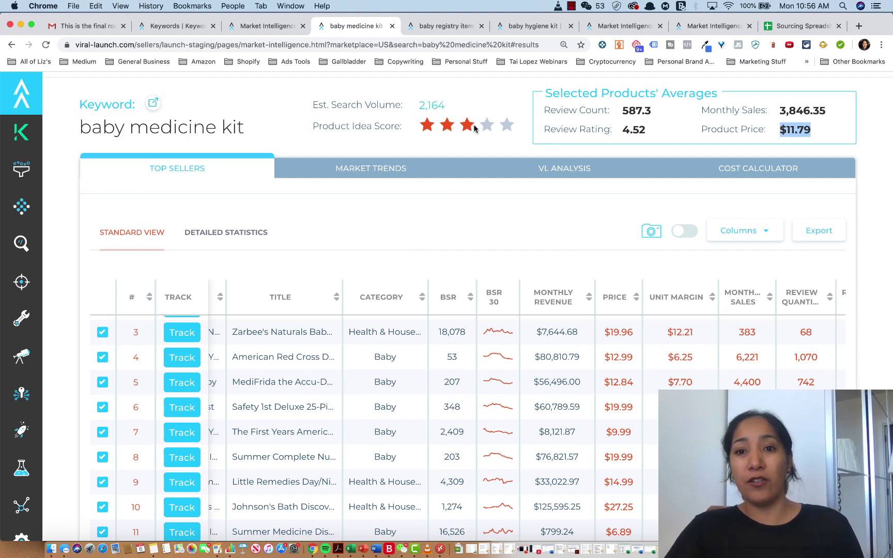
pyautogui.click(392, 26)
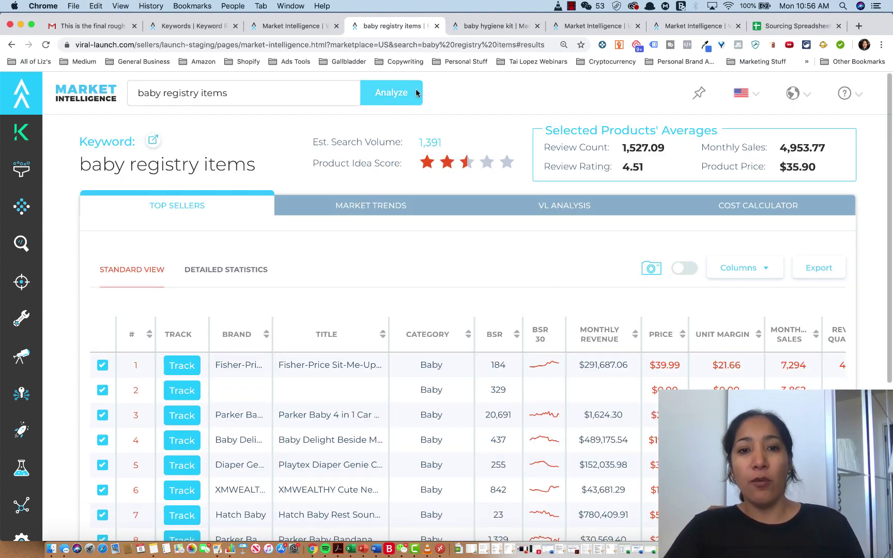
pyautogui.click(436, 25)
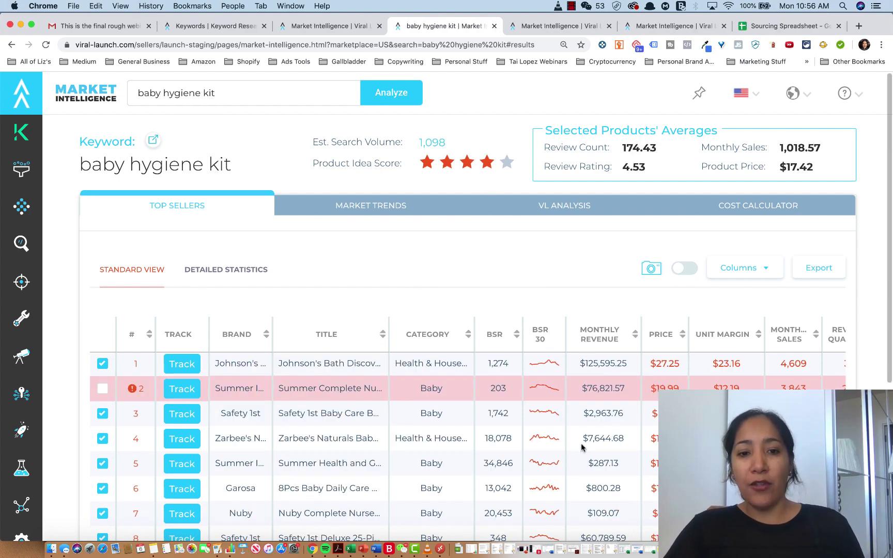
# Examine the monthly revenue, prices, unit margins and review quantities of the "baby hygiene kit" top sellers
pyautogui.hscroll(3, 615, 464)
pyautogui.hscroll(3, 615, 464)
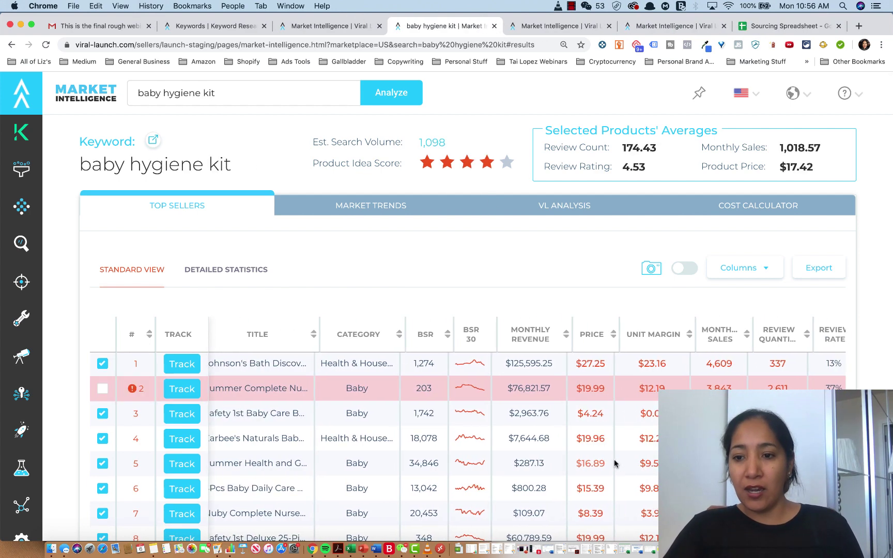
pyautogui.scroll(-1, 615, 463)
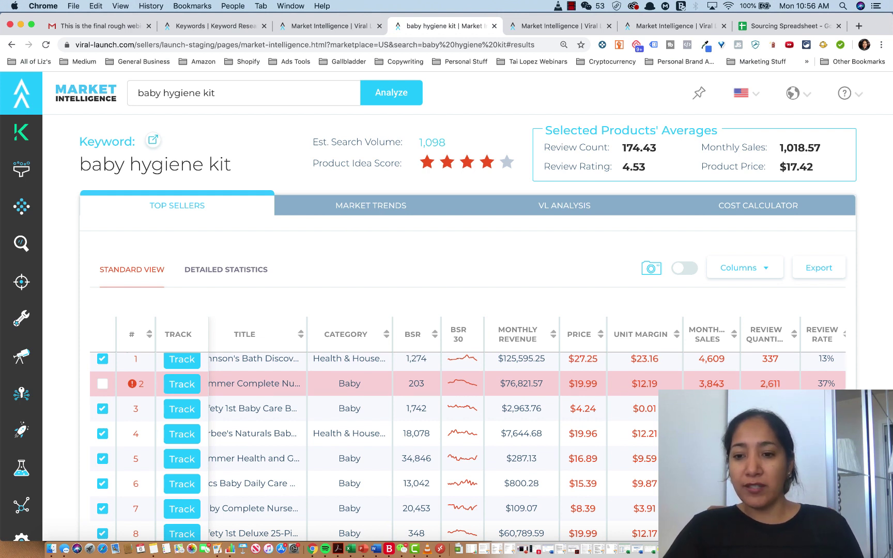
pyautogui.scroll(-2, 631, 443)
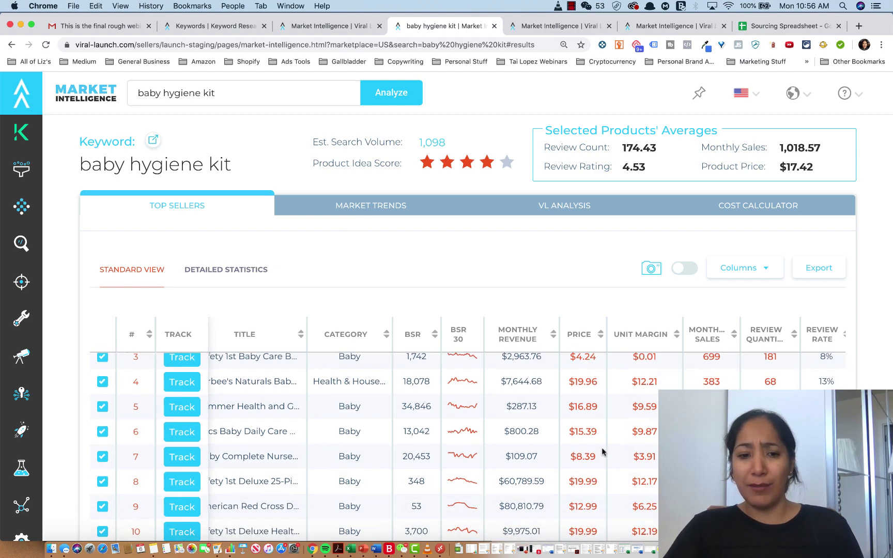
pyautogui.scroll(-1, 568, 455)
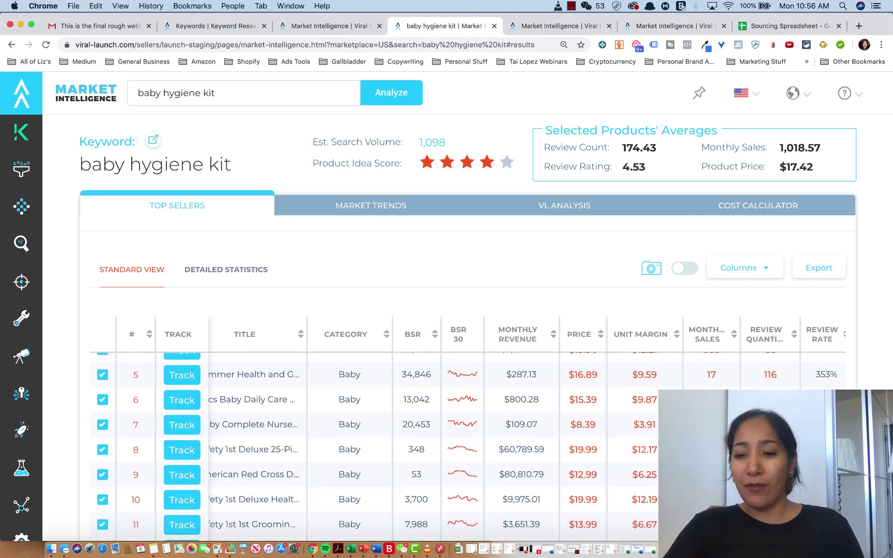
pyautogui.scroll(-1, 464, 446)
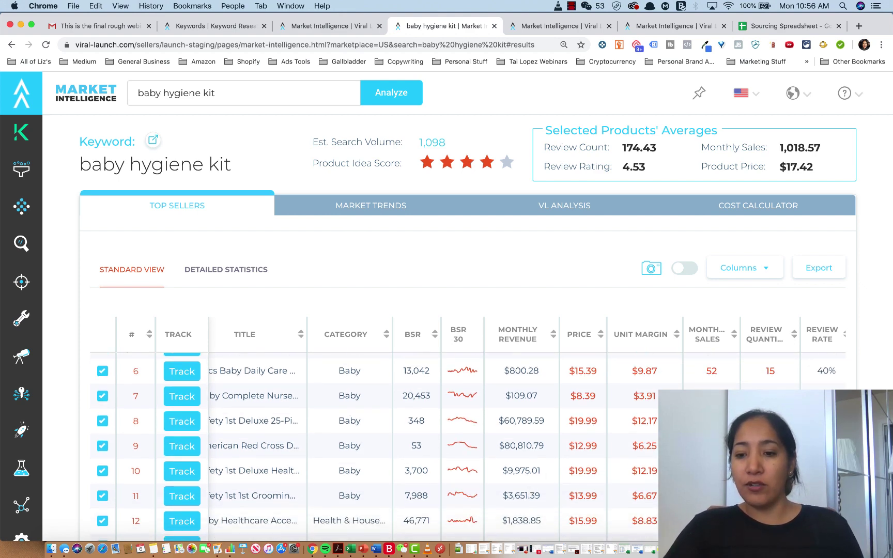
pyautogui.scroll(-1, 552, 494)
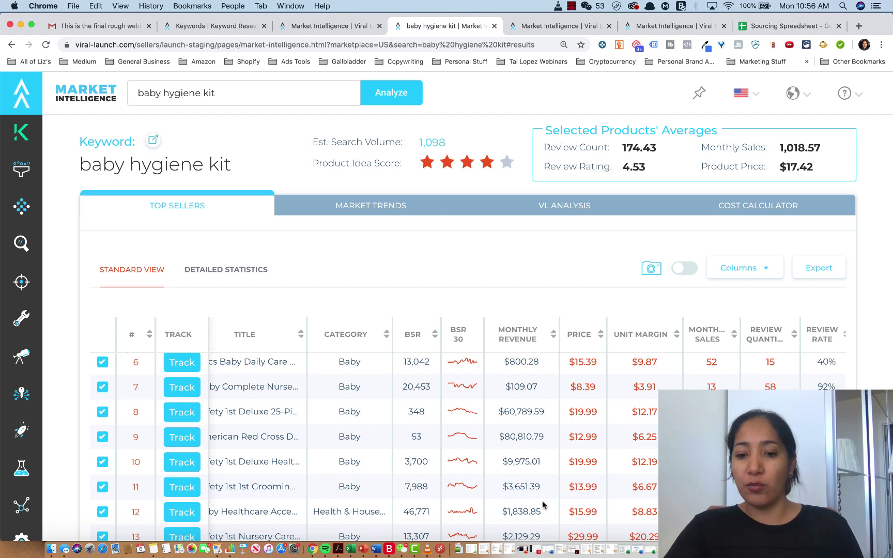
pyautogui.scroll(-1, 540, 504)
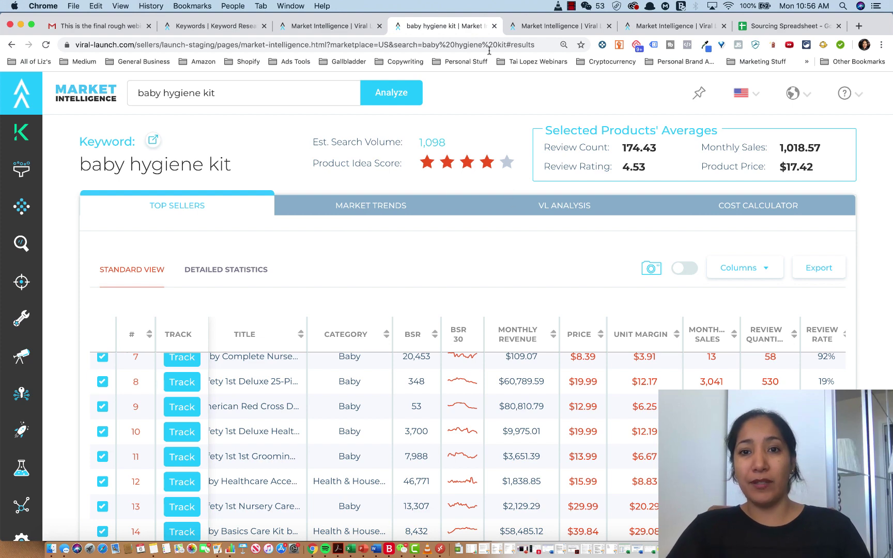
# Close the "baby hygiene kit" and "baby health kit" analyses, and open the Keyword Research search page in place of the "nylon baby headband" analysis
pyautogui.click(494, 27)
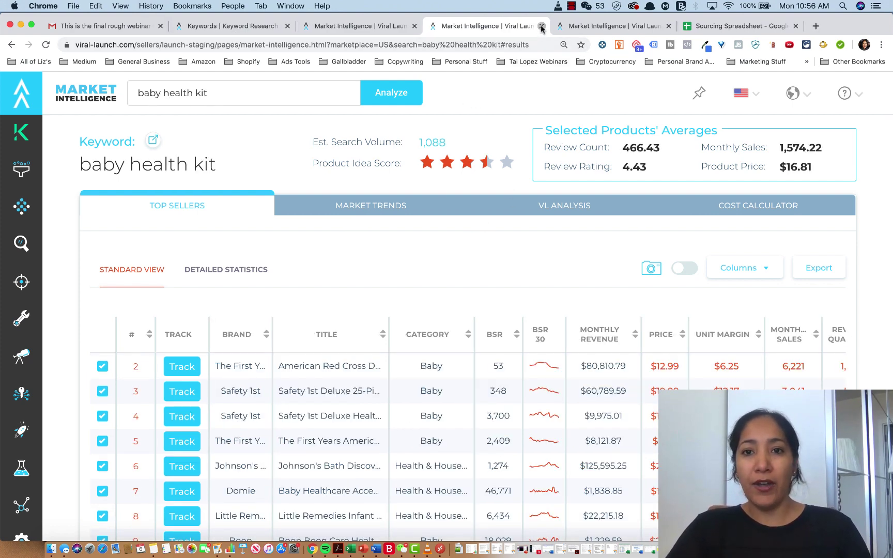
pyautogui.click(541, 26)
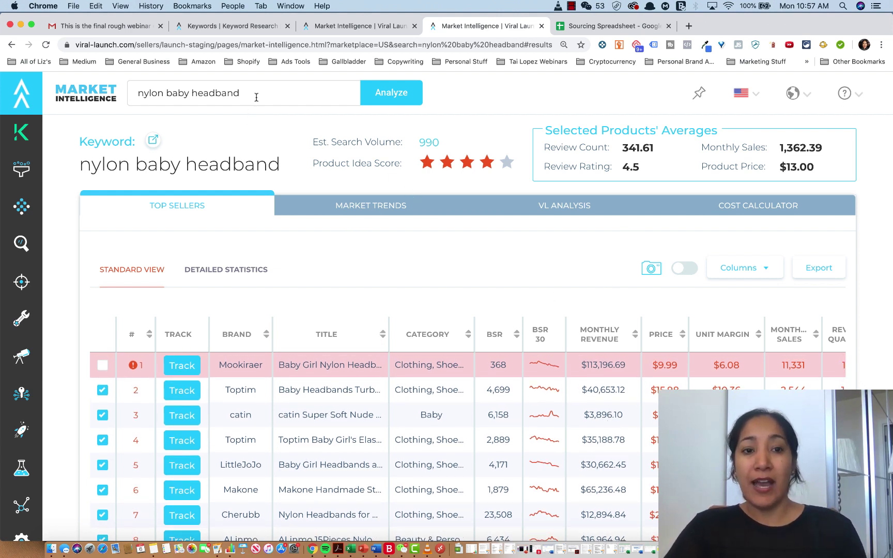
pyautogui.moveTo(26, 199)
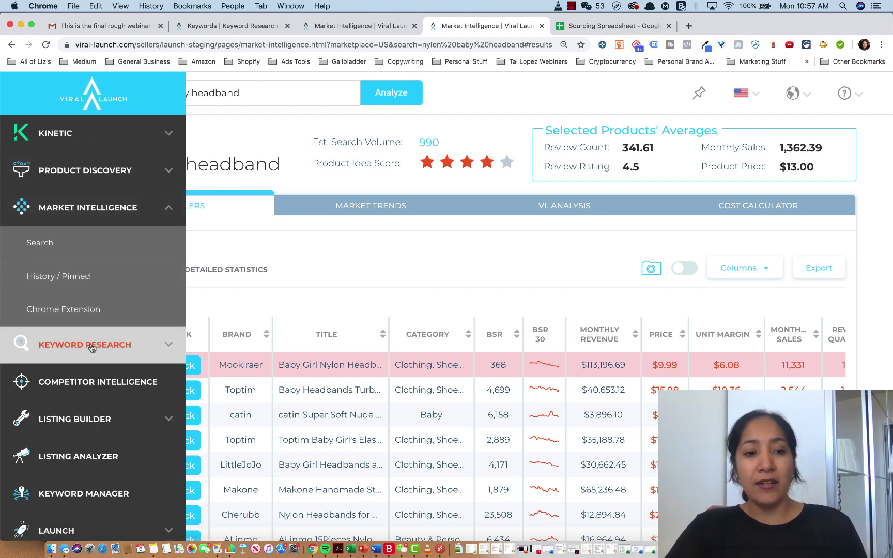
pyautogui.click(167, 347)
pyautogui.click(104, 285)
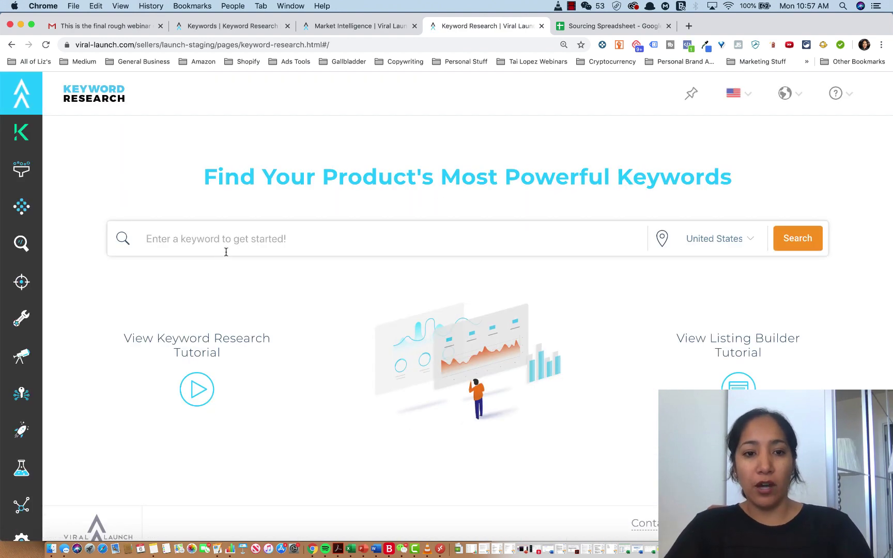
# Run a keyword research search for "dog" in the United States marketplace
pyautogui.click(233, 239)
pyautogui.write('dog')
pyautogui.press('Return')
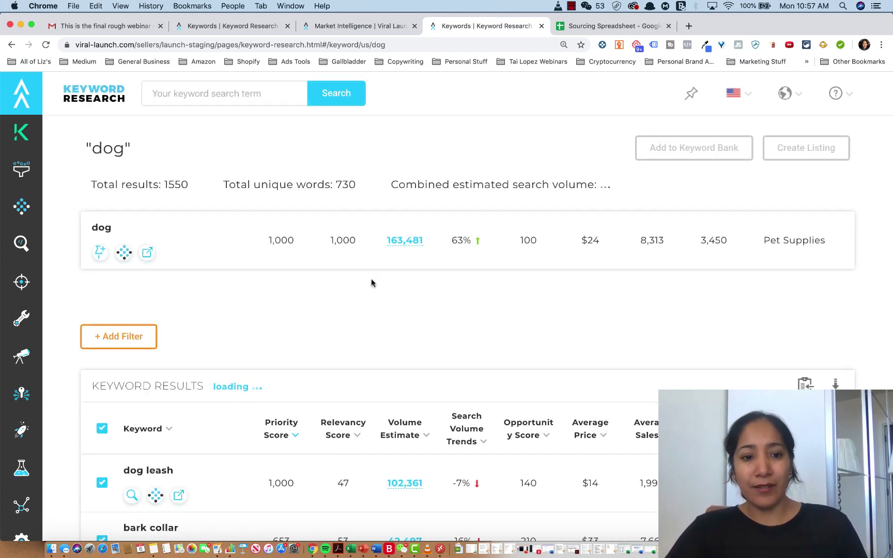
# Examine the "dog" keyword results, comparing volume estimates, opportunity scores, average prices, sales and review counts for product ideas
pyautogui.scroll(-5, 370, 282)
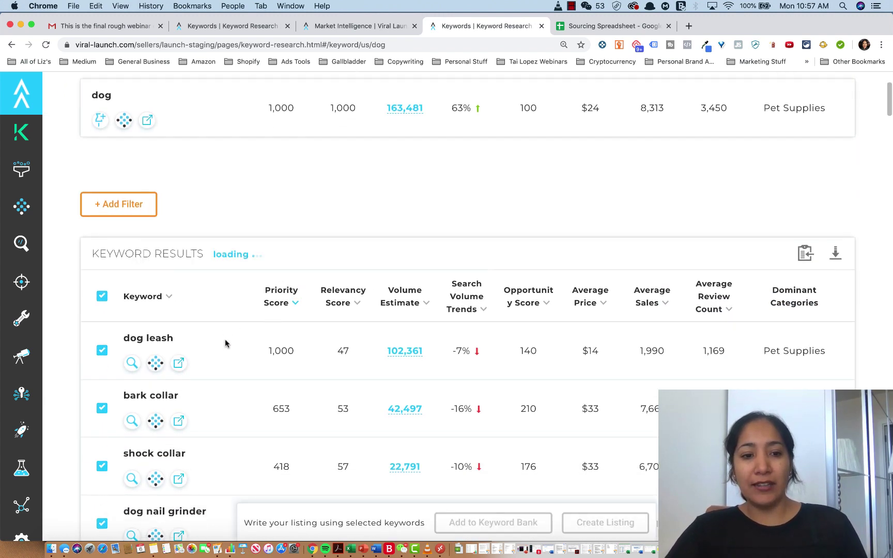
pyautogui.scroll(-3, 224, 339)
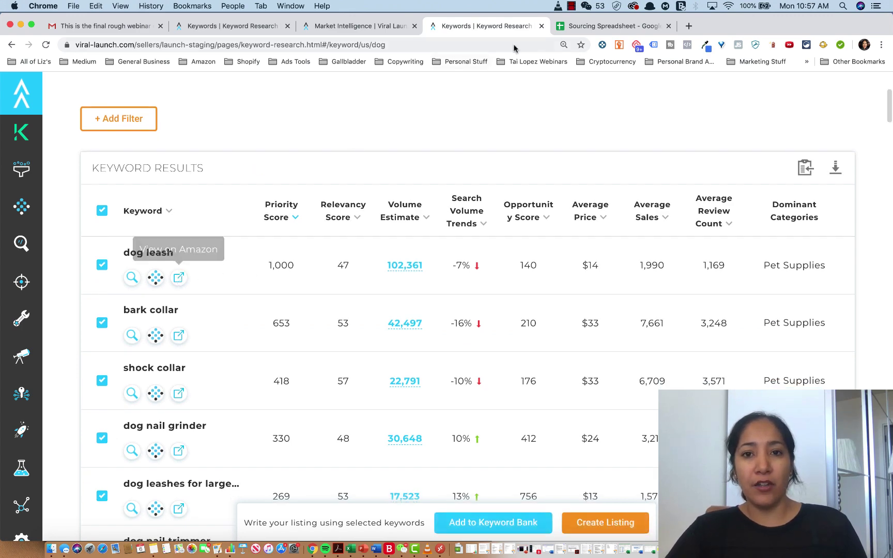
pyautogui.scroll(-2, 292, 282)
pyautogui.scroll(-6, 293, 282)
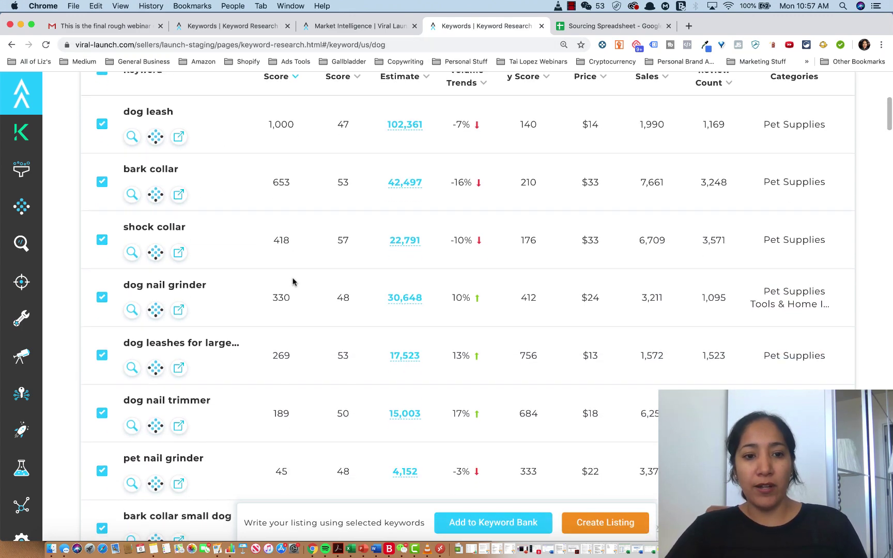
pyautogui.scroll(-5, 292, 282)
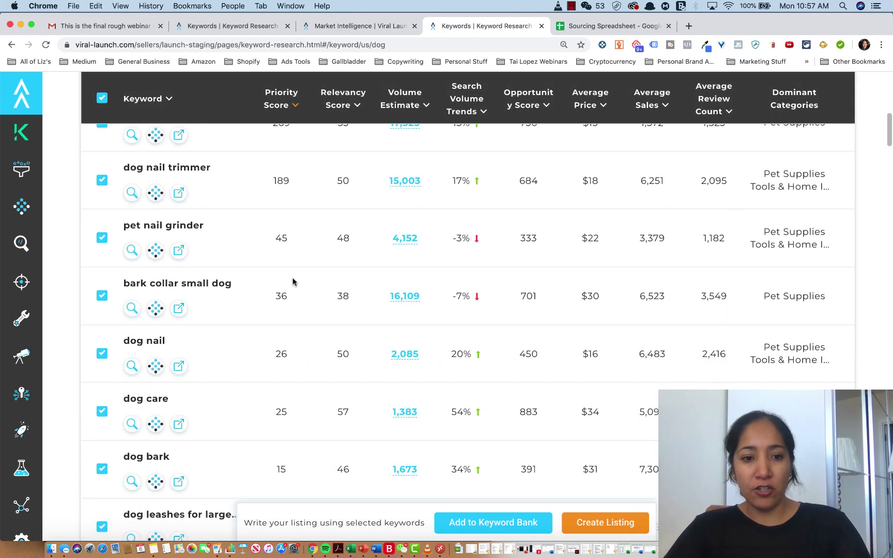
pyautogui.scroll(-4, 274, 310)
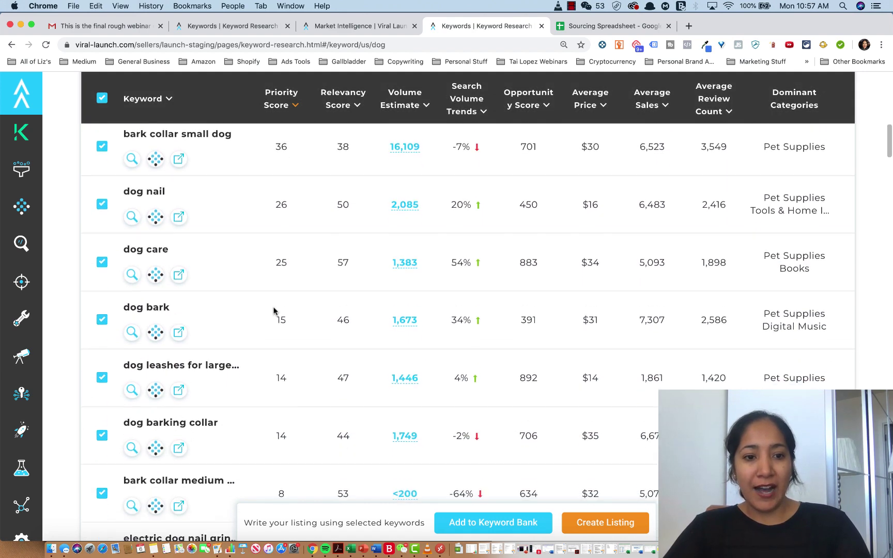
pyautogui.scroll(-5, 273, 310)
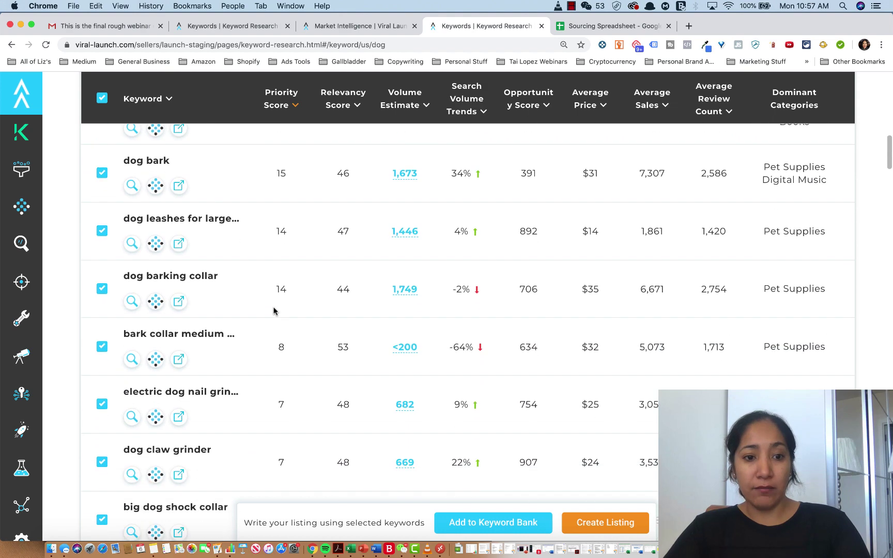
pyautogui.scroll(-2, 274, 310)
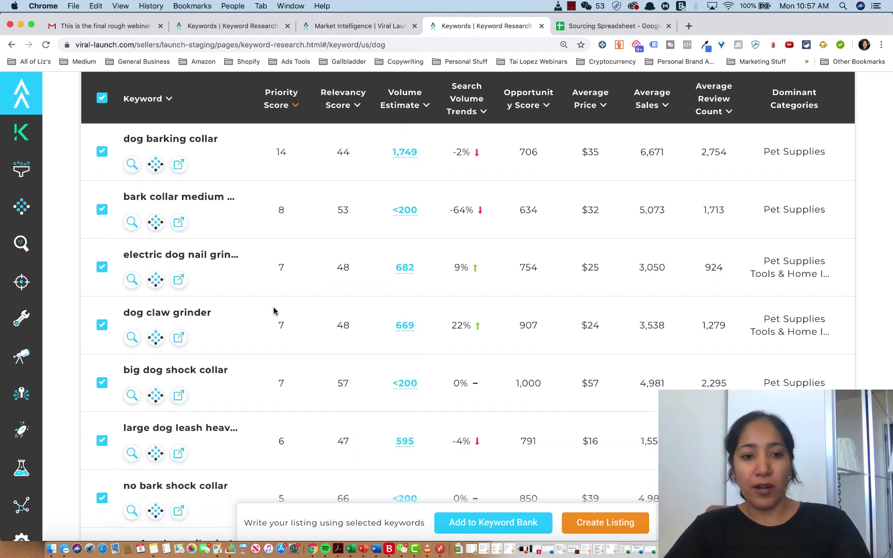
pyautogui.scroll(-2, 274, 311)
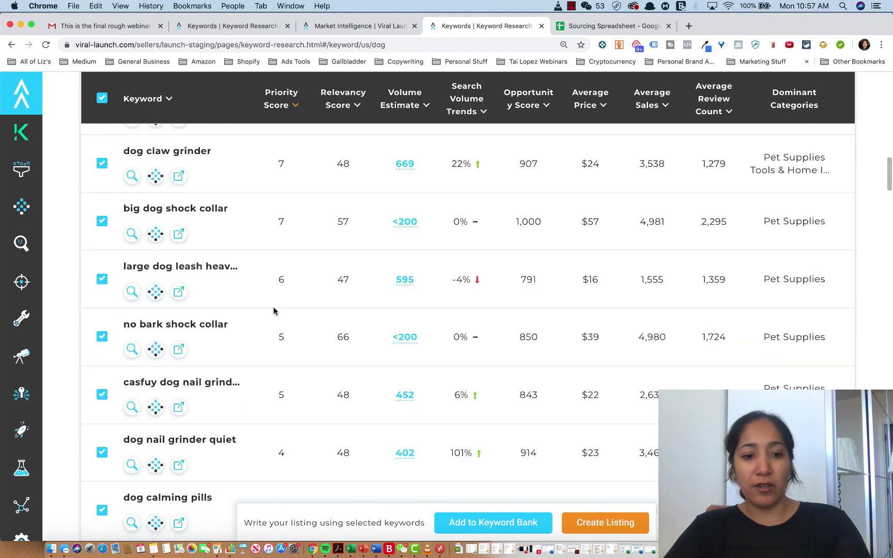
pyautogui.scroll(-1, 274, 310)
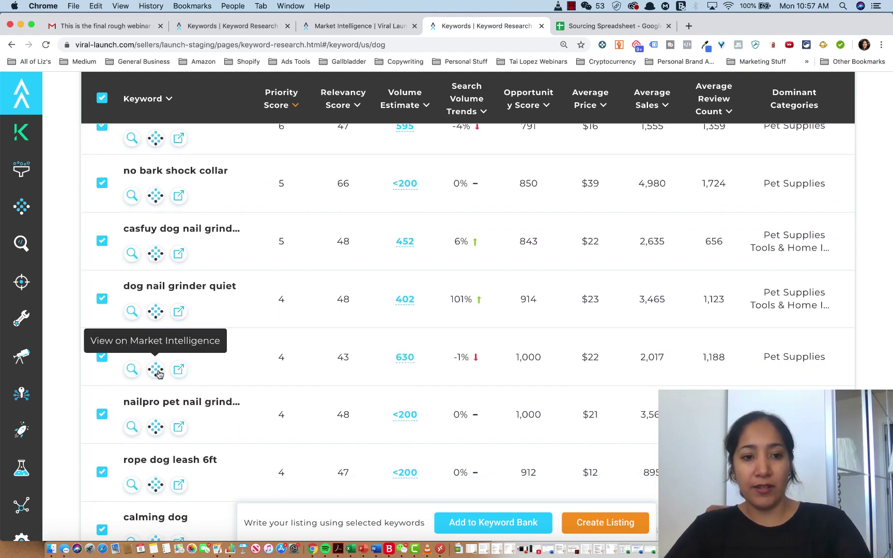
# Open the Market Intelligence analyses for the keywords "dog calming pills" and "rope dog leash 6ft"
pyautogui.click(177, 371)
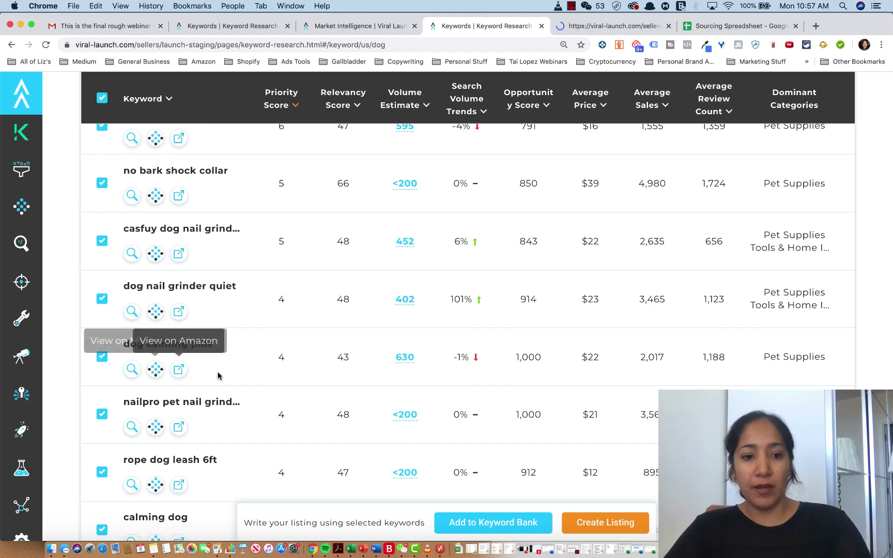
pyautogui.scroll(-3, 217, 375)
pyautogui.scroll(-2, 218, 376)
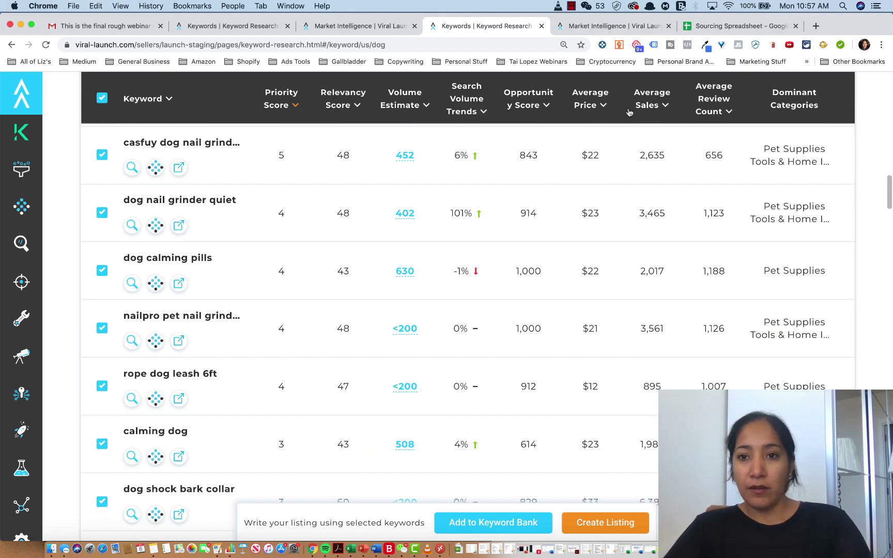
pyautogui.click(156, 399)
# Open the Market Intelligence analyses for "calming dog" and the dog anxiety medication keyword
pyautogui.scroll(-2, 172, 408)
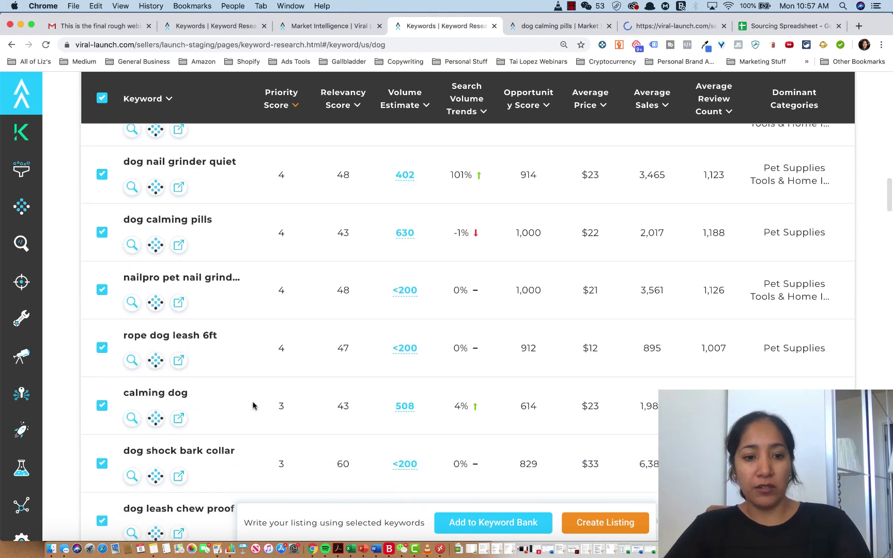
pyautogui.click(155, 416)
pyautogui.scroll(-7, 207, 408)
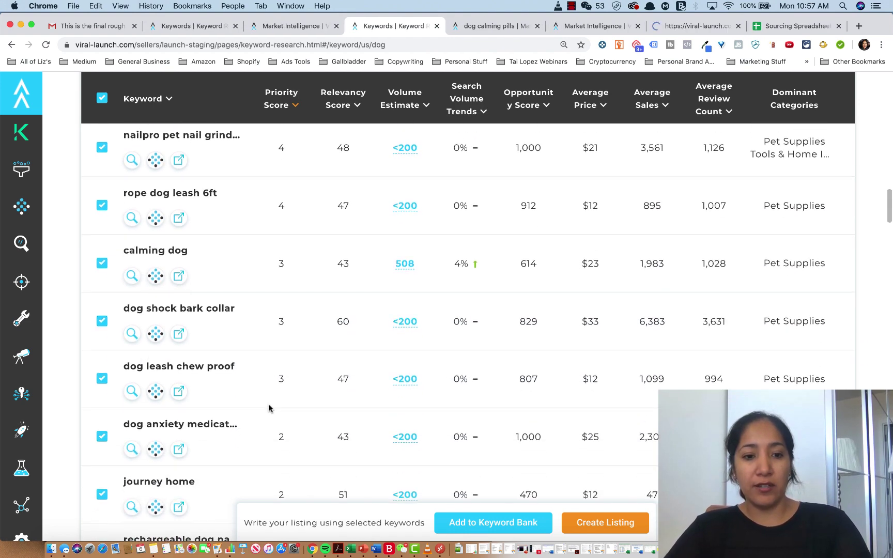
pyautogui.scroll(-3, 239, 386)
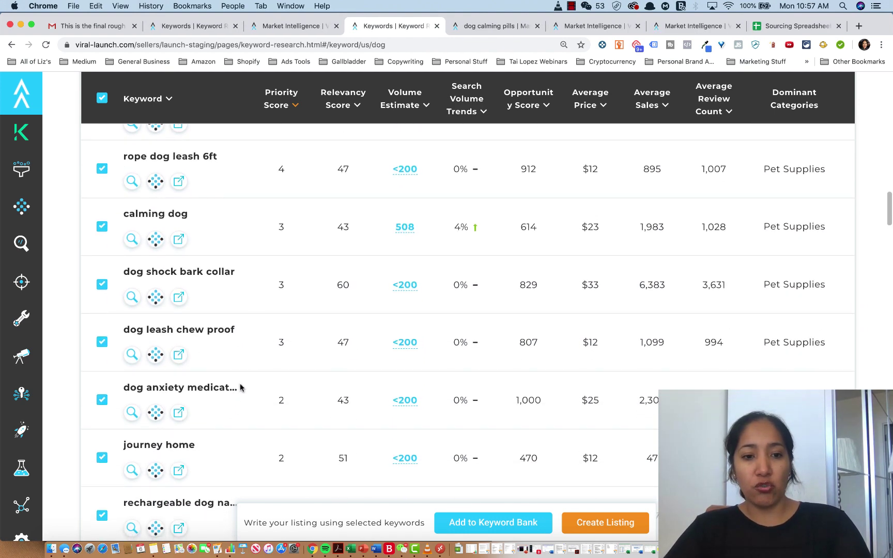
pyautogui.click(156, 388)
# Review the lower-priority "dog" keyword results for further product candidates
pyautogui.scroll(-7, 269, 437)
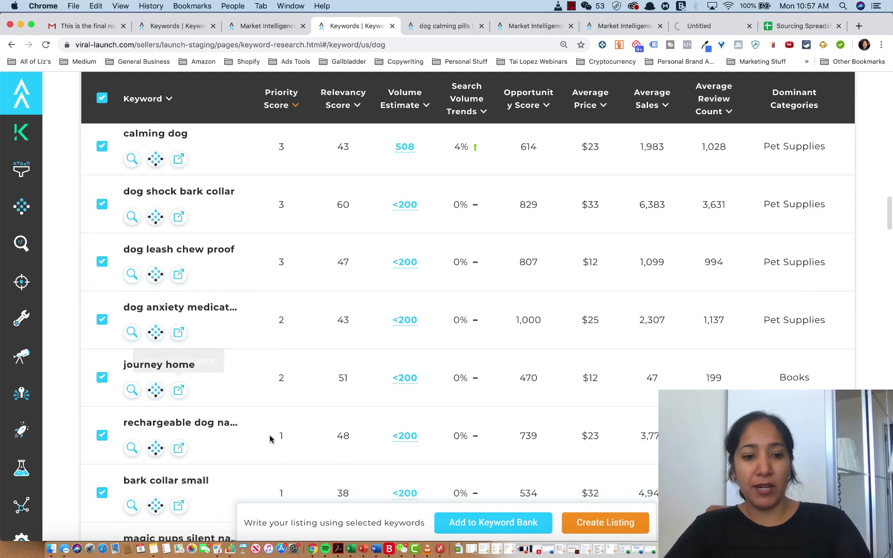
pyautogui.scroll(-7, 269, 436)
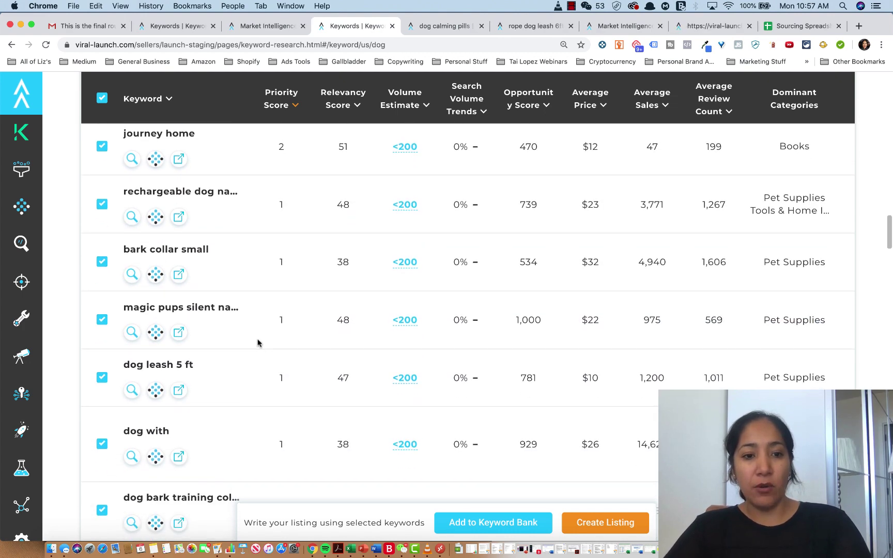
pyautogui.scroll(-5, 257, 343)
pyautogui.scroll(-4, 390, 300)
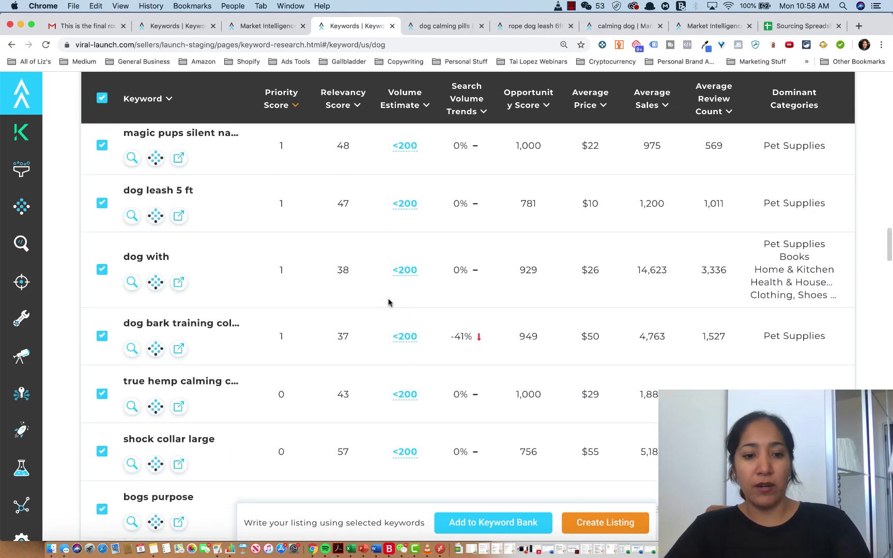